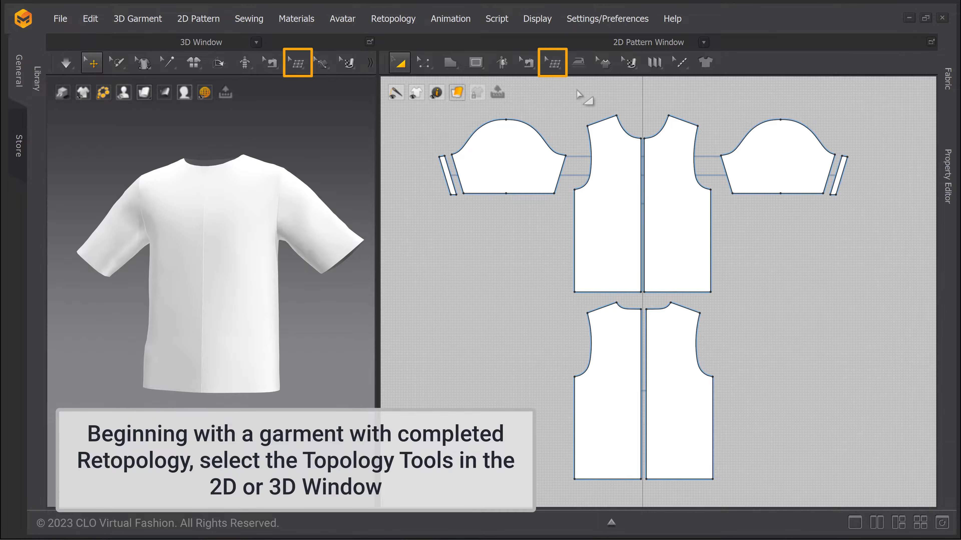
# Activate the Topology tool for the patterns to reveal the garment's custom topology.
pyautogui.click(554, 64)
pyautogui.click(554, 67)
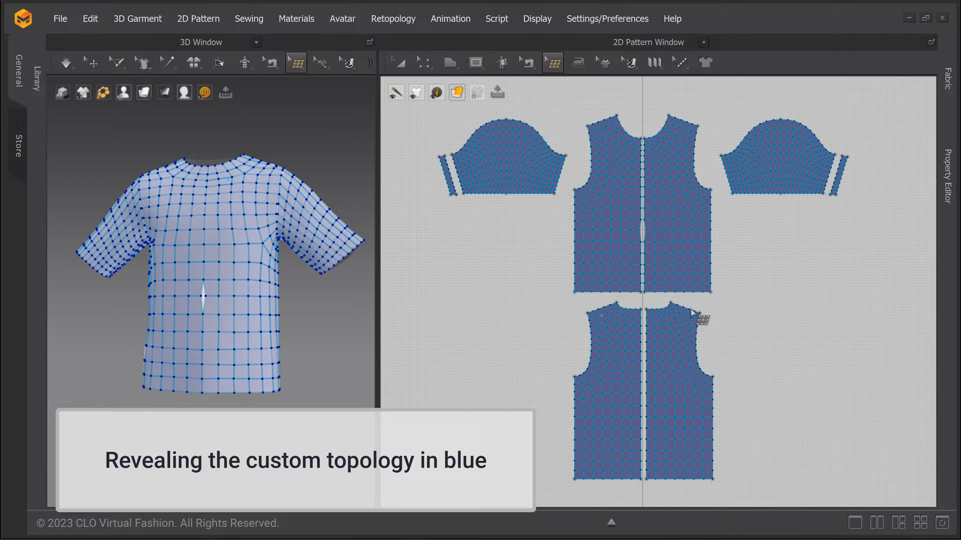
# Examine the custom topology for gaps along the center front seam and the front armhole curve.
pyautogui.scroll(5, 710, 193)
pyautogui.moveTo(819, 317); pyautogui.dragTo(577, 190, button='middle')
pyautogui.scroll(2, 578, 192)
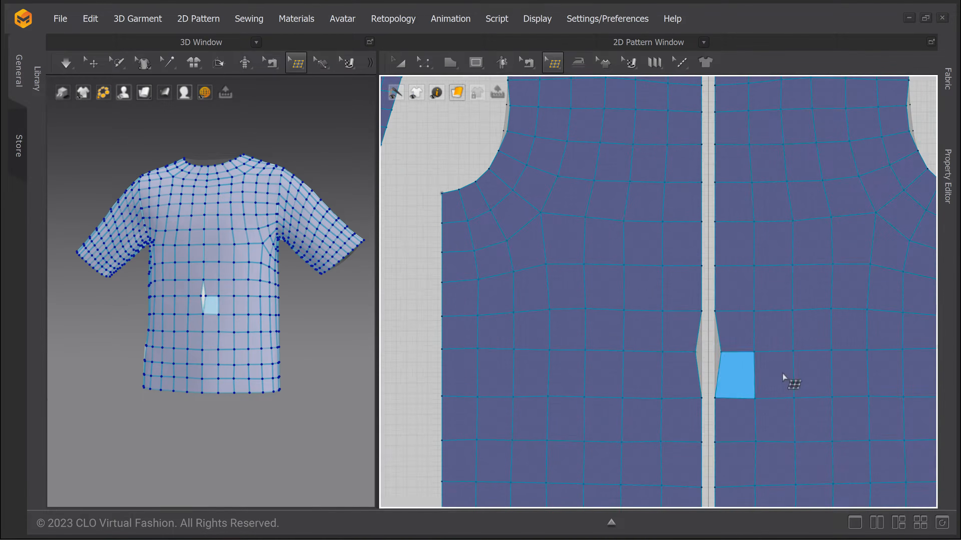
pyautogui.scroll(1, 783, 374)
pyautogui.moveTo(763, 362); pyautogui.dragTo(647, 246, button='middle')
pyautogui.scroll(1, 648, 247)
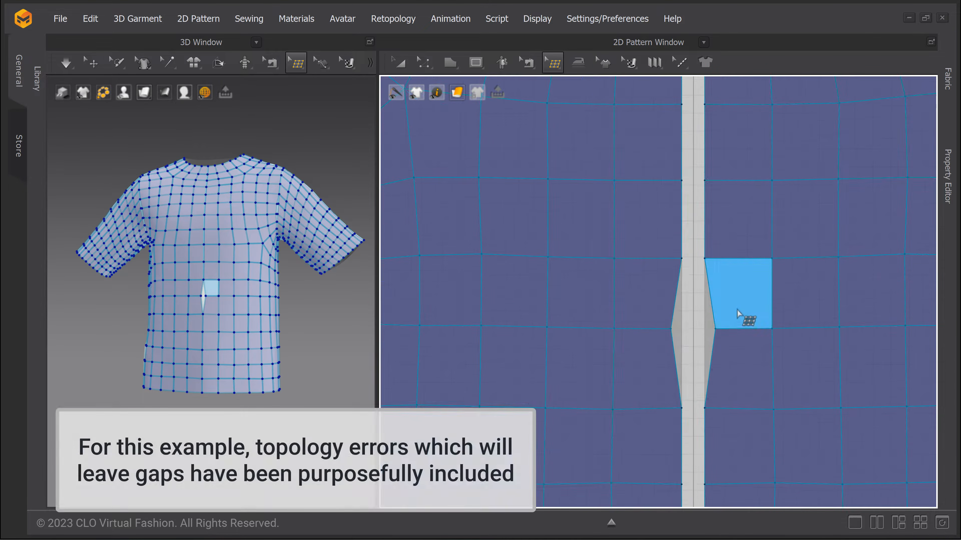
pyautogui.scroll(-3, 736, 311)
pyautogui.moveTo(799, 164); pyautogui.dragTo(613, 377, button='middle')
pyautogui.moveTo(543, 254); pyautogui.dragTo(647, 352, button='middle')
pyautogui.scroll(3, 647, 351)
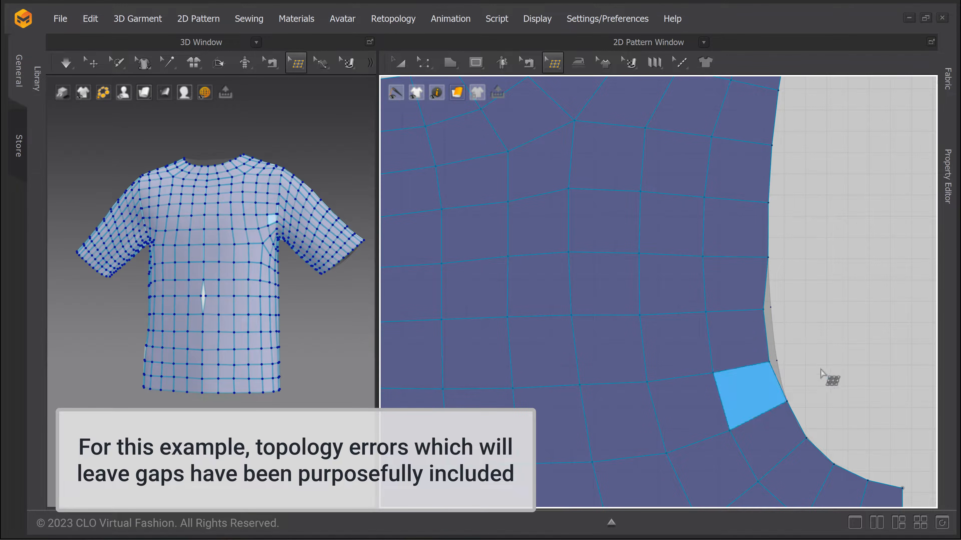
# Remesh all patterns as duplicates of the originals.
pyautogui.scroll(-2, 785, 336)
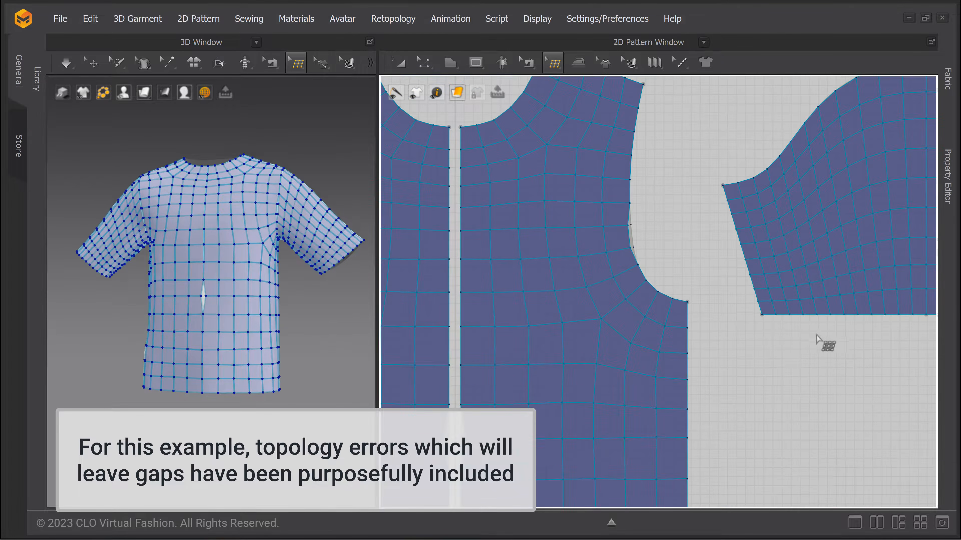
pyautogui.scroll(-2, 822, 336)
pyautogui.scroll(-4, 738, 334)
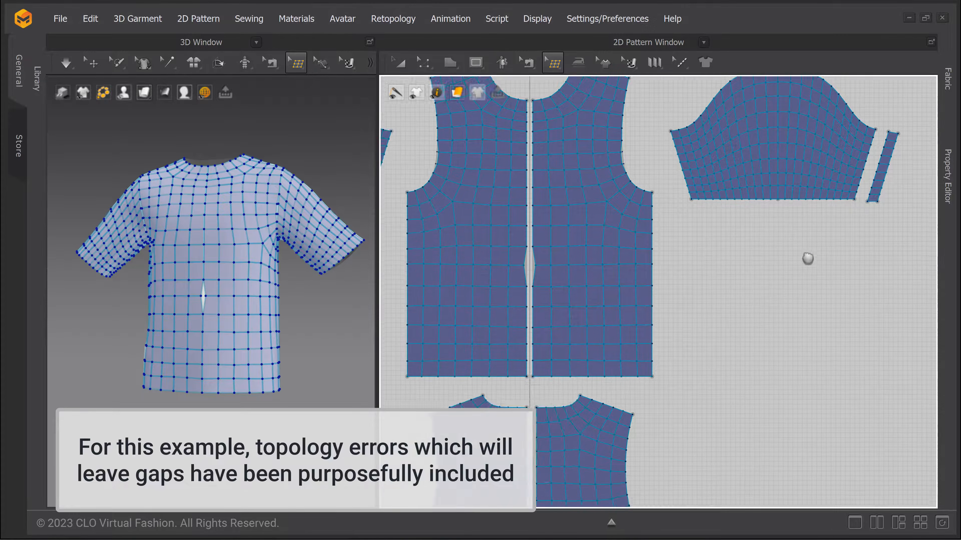
pyautogui.moveTo(779, 253); pyautogui.dragTo(809, 270, button='middle')
pyautogui.scroll(-5, 809, 270)
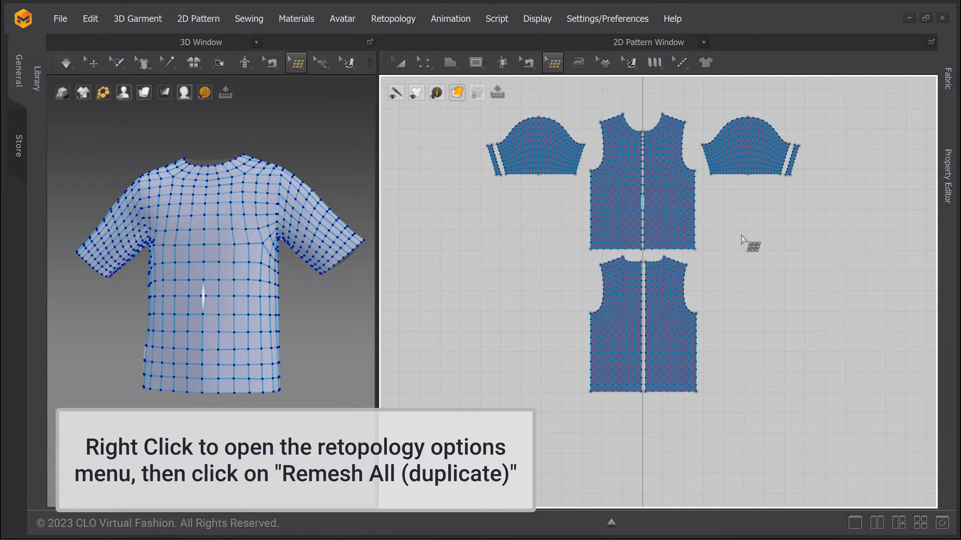
pyautogui.rightClick(745, 231)
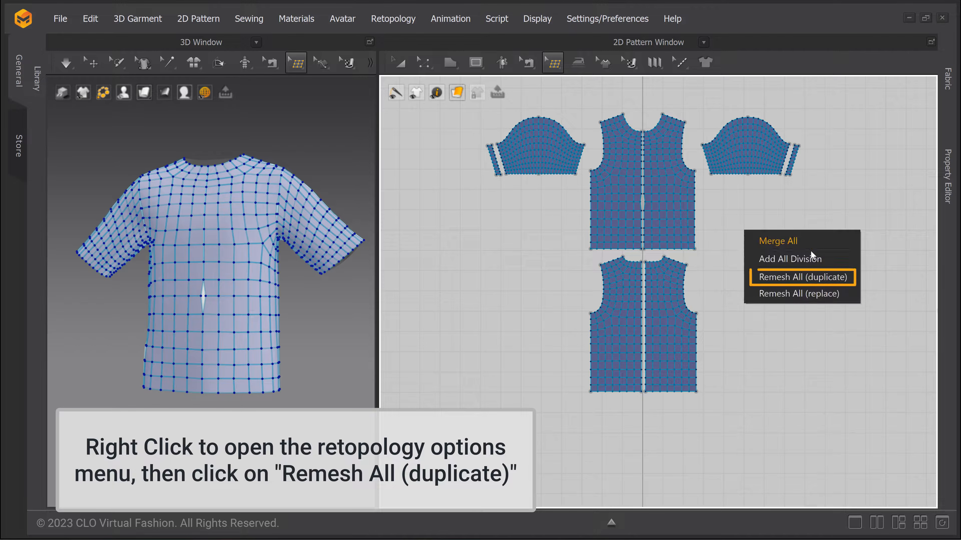
pyautogui.click(812, 282)
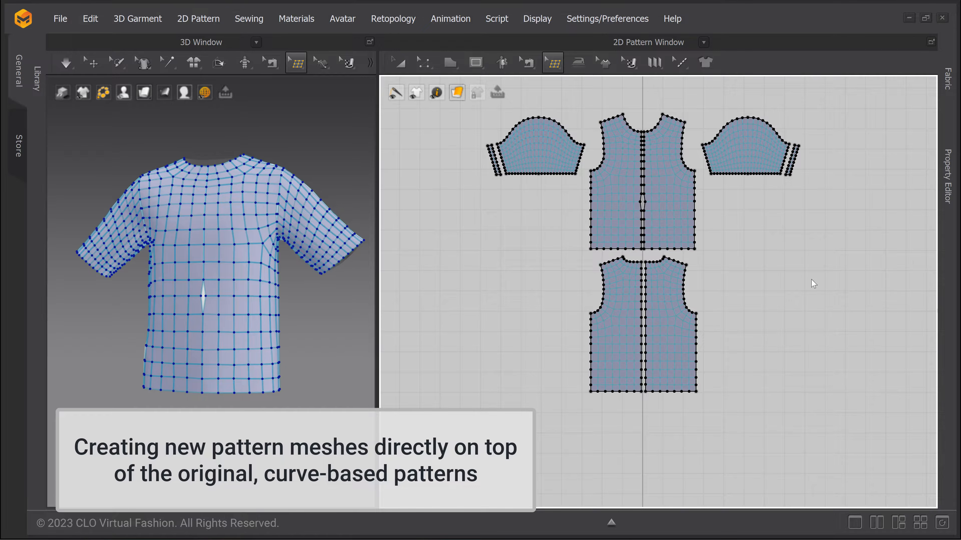
# Switch to Transform Pattern and Select/Move, display the 3D garment as Wireframe on Surface, and clear the selection.
pyautogui.click(400, 64)
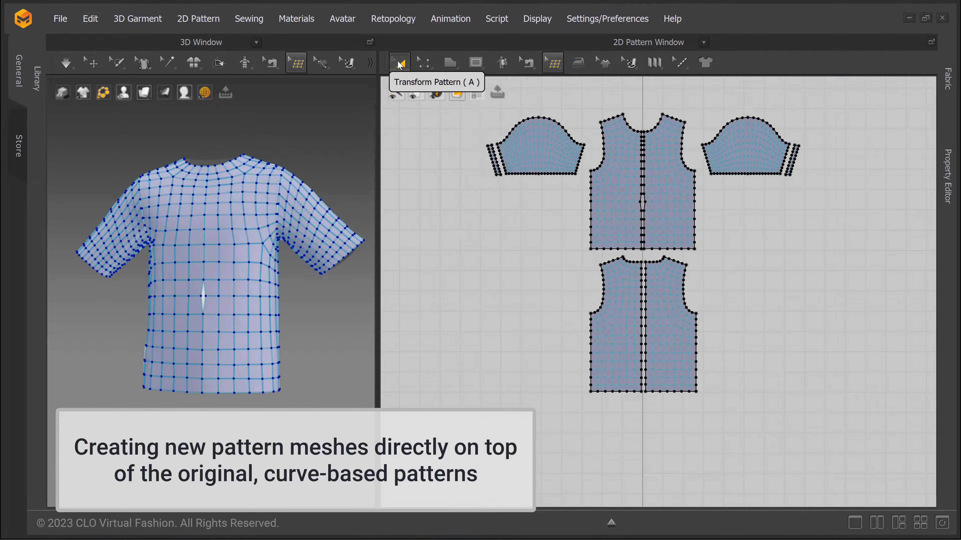
pyautogui.click(398, 62)
pyautogui.click(88, 66)
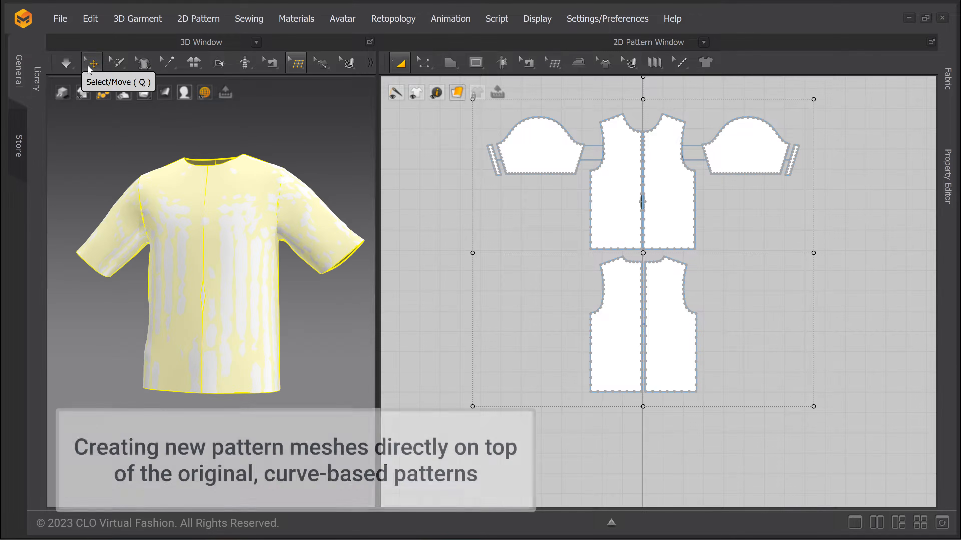
pyautogui.click(143, 99)
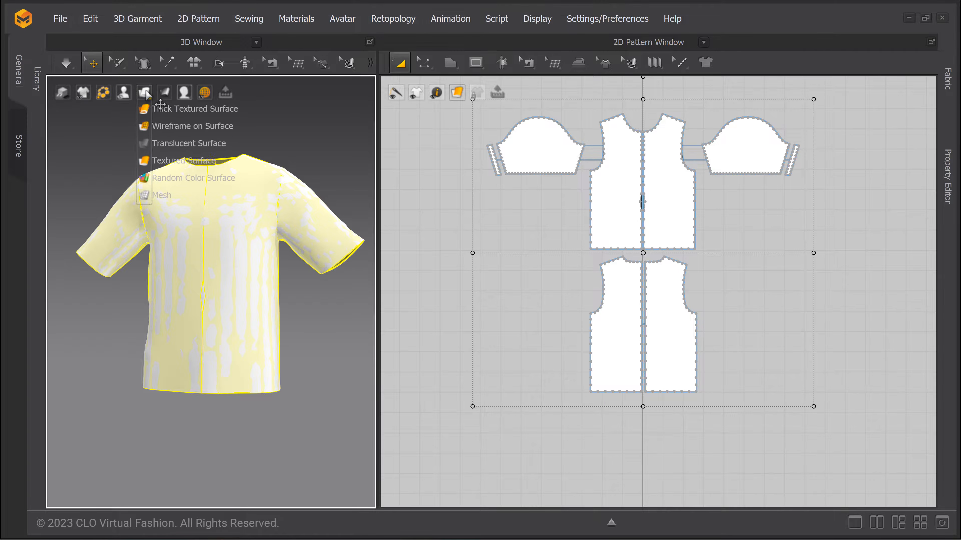
pyautogui.click(167, 126)
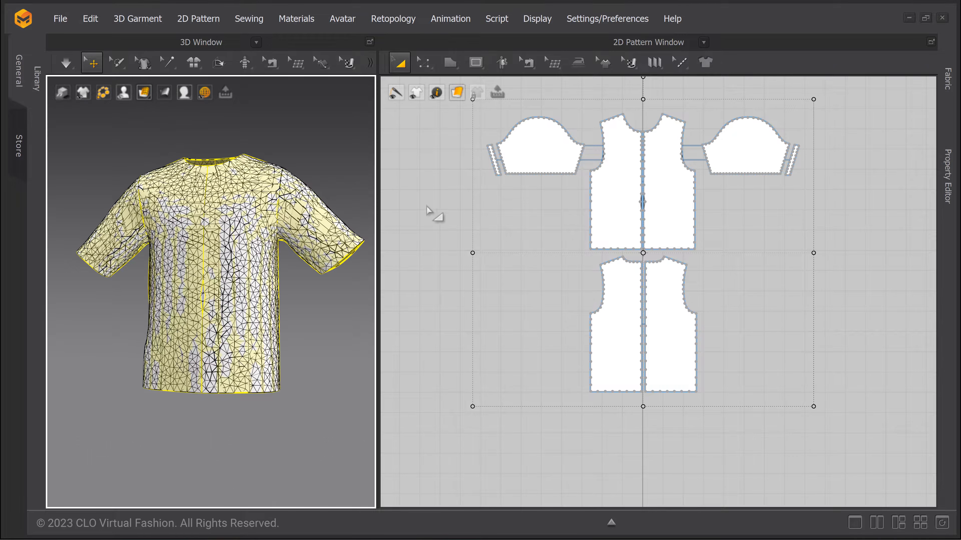
pyautogui.click(435, 206)
# Lock all pattern outlines in the 2D Pattern Window.
pyautogui.moveTo(459, 197); pyautogui.dragTo(484, 210, button='middle')
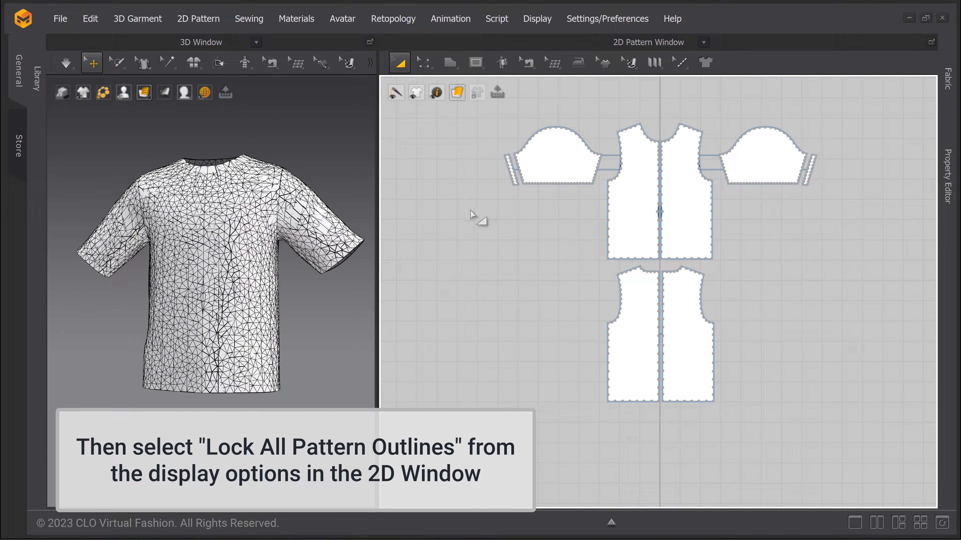
pyautogui.click(480, 87)
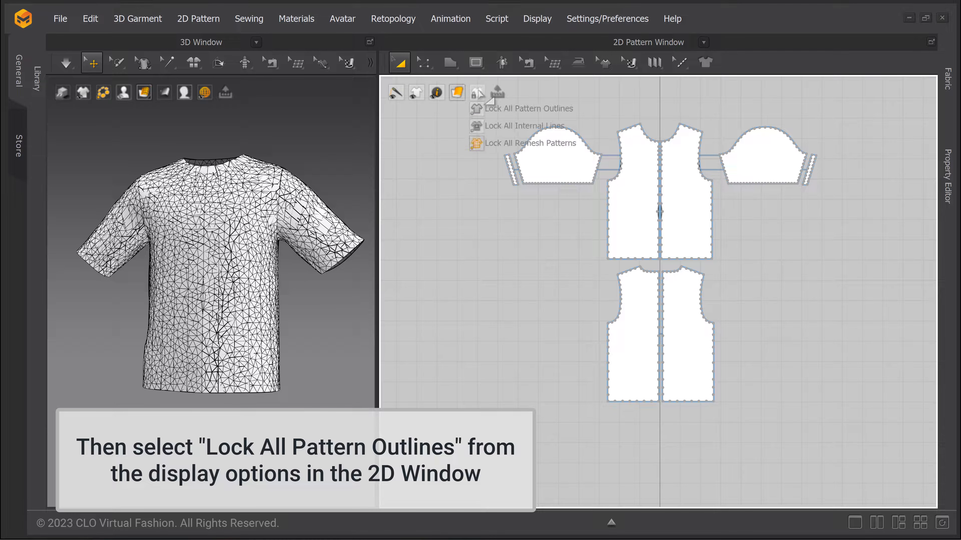
pyautogui.click(494, 110)
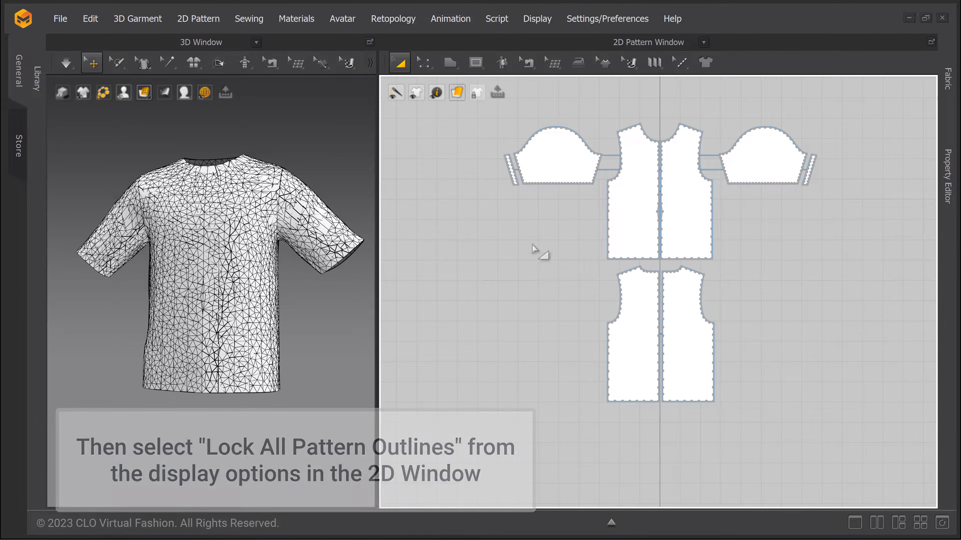
# Select only the remeshed patterns and move them straight below the original patterns.
pyautogui.moveTo(473, 109); pyautogui.dragTo(903, 429)
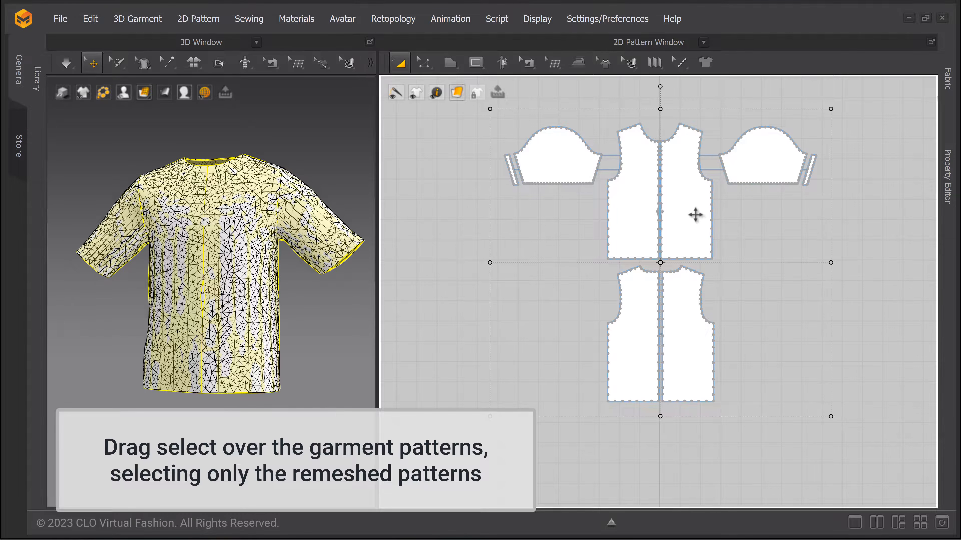
pyautogui.scroll(-3, 697, 219)
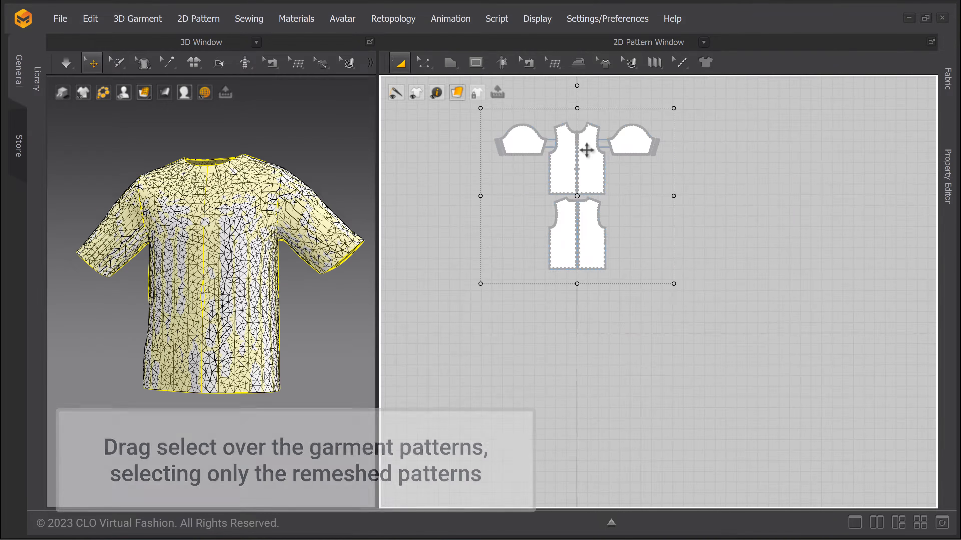
pyautogui.moveTo(585, 150); pyautogui.dragTo(575, 311)
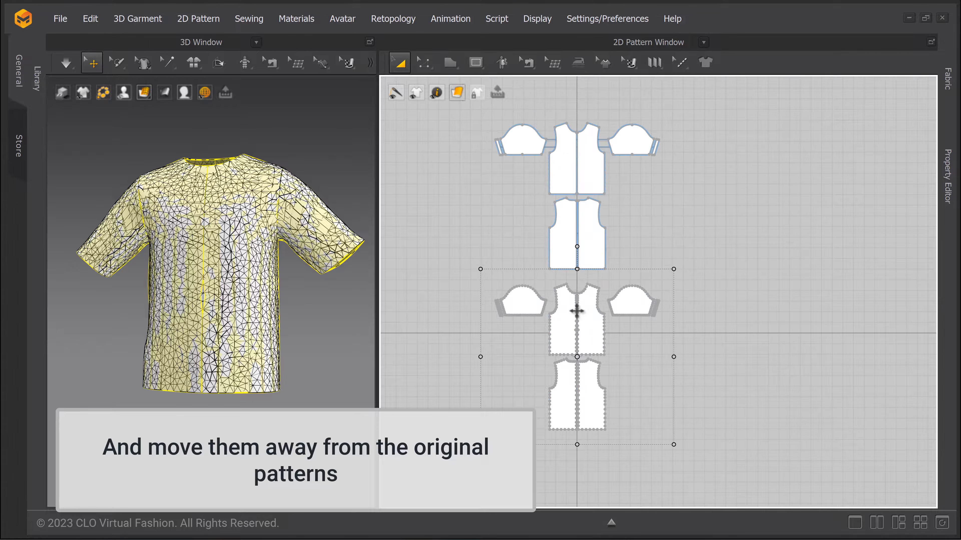
pyautogui.click(687, 251)
# Try moving one remeshed sleeve aside, undo that move, and try to drag the locked original sleeve.
pyautogui.moveTo(635, 292); pyautogui.dragTo(657, 274)
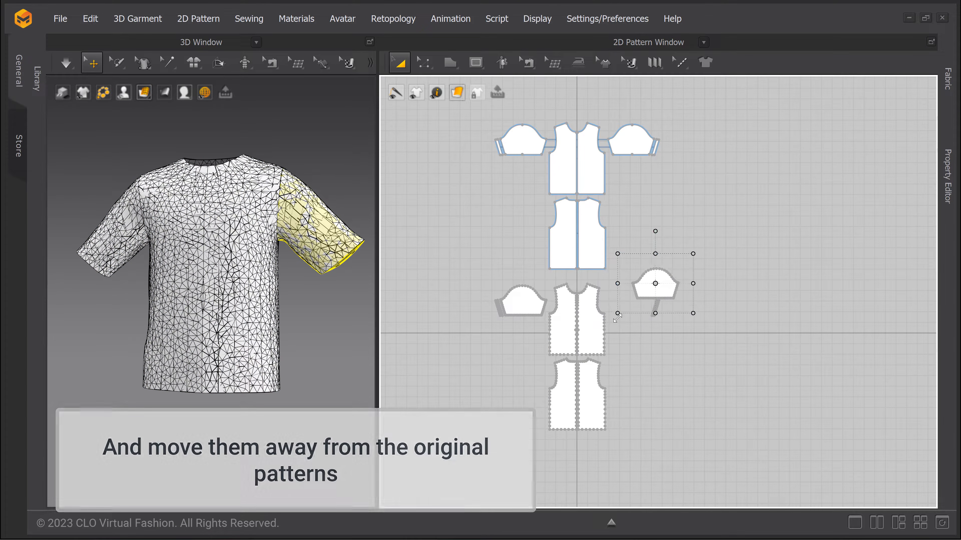
pyautogui.hotkey('ctrl', 'z')
pyautogui.click(695, 251)
pyautogui.moveTo(633, 139); pyautogui.dragTo(650, 203)
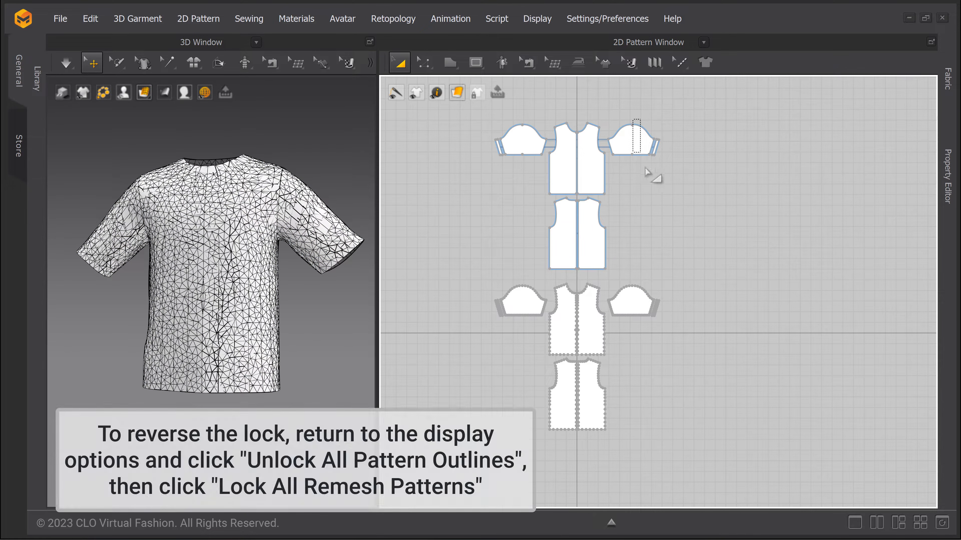
# Unlock all pattern outlines and turn on Lock All Remesh Patterns.
pyautogui.click(477, 93)
pyautogui.click(491, 109)
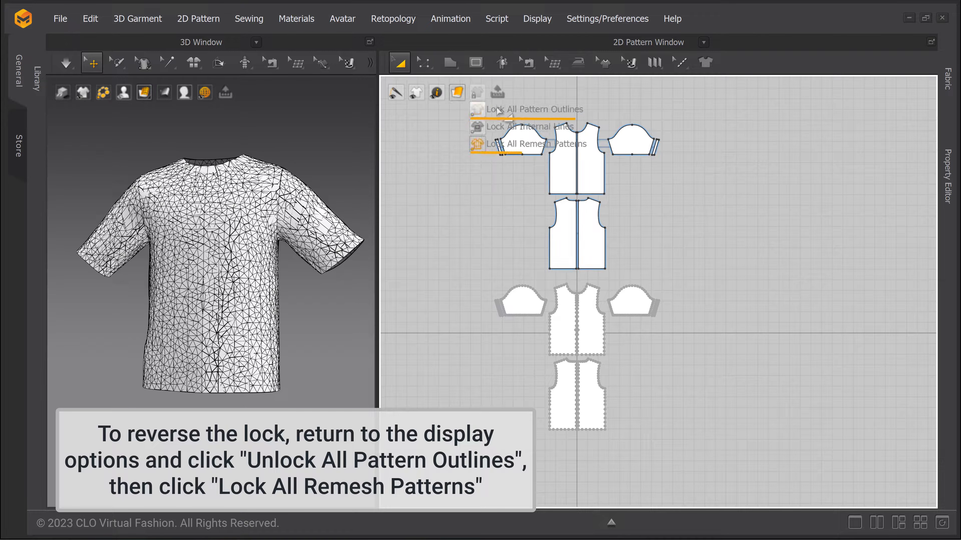
pyautogui.click(495, 143)
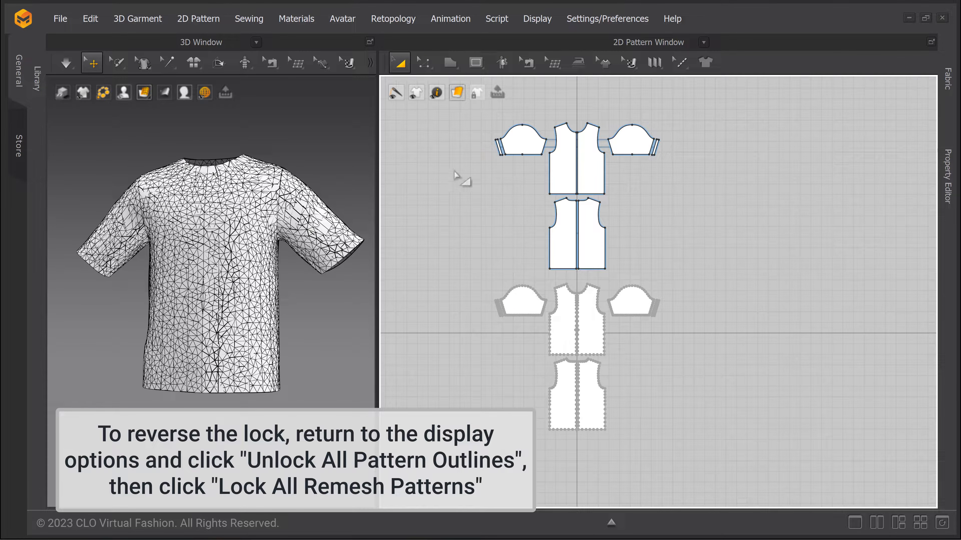
pyautogui.moveTo(477, 94)
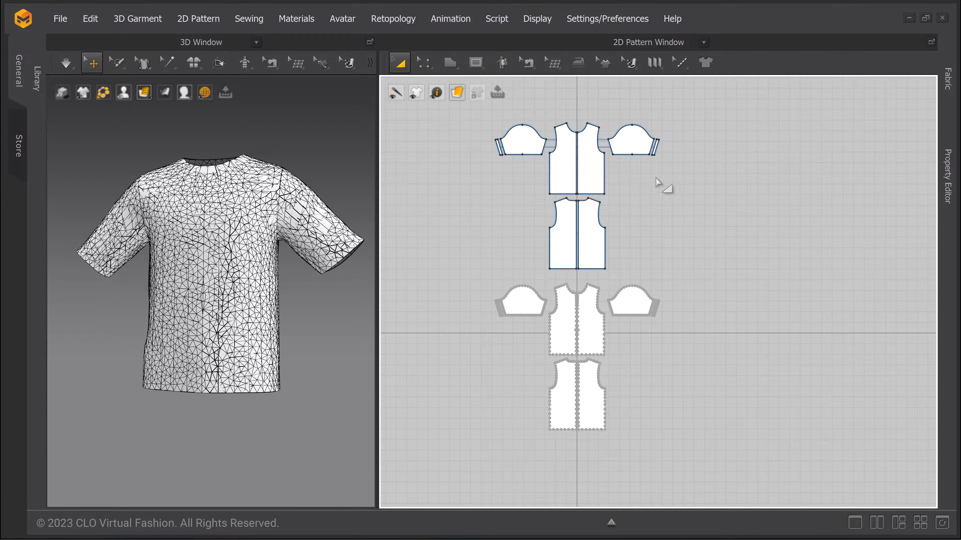
# Select all the original curve-based patterns in the 2D Pattern Window, leaving out the remeshed ones.
pyautogui.moveTo(656, 179); pyautogui.dragTo(715, 192, button='right')
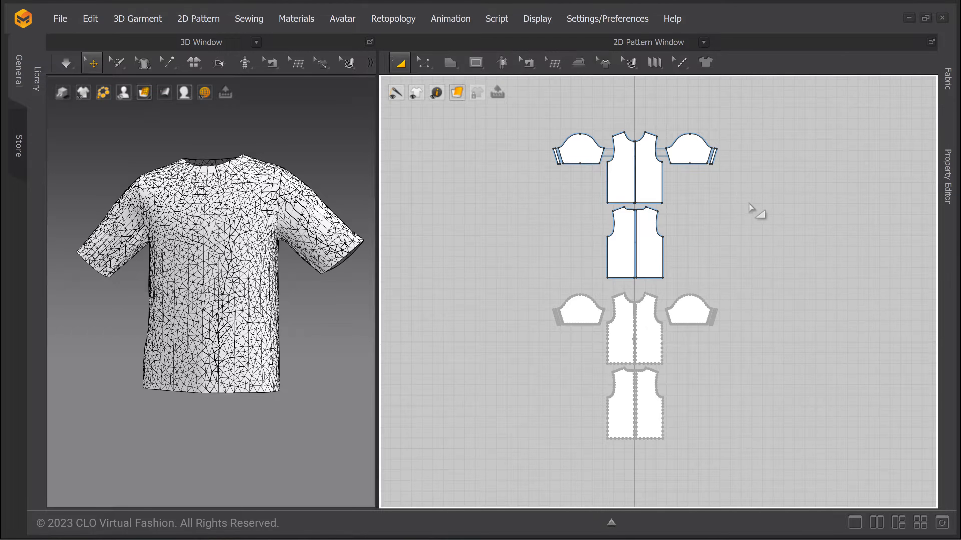
pyautogui.scroll(3, 756, 210)
pyautogui.moveTo(781, 193); pyautogui.dragTo(757, 177, button='right')
pyautogui.moveTo(758, 177); pyautogui.dragTo(761, 181, button='middle')
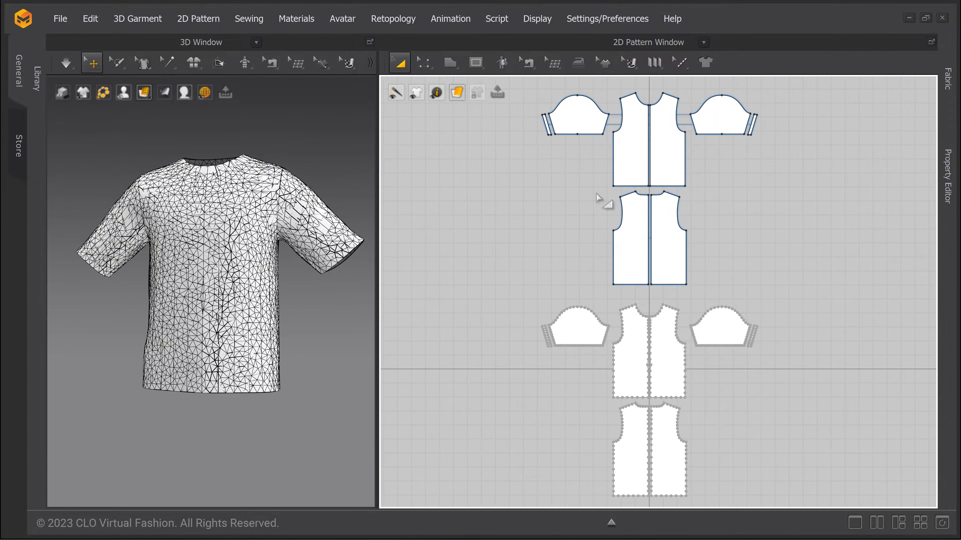
pyautogui.moveTo(480, 154); pyautogui.dragTo(470, 234, button='middle')
pyautogui.moveTo(469, 128); pyautogui.dragTo(781, 362)
# Move the selected original garment sideways in the 3D Window until it stands clear of the remeshed garment.
pyautogui.moveTo(238, 128); pyautogui.dragTo(233, 137, button='right')
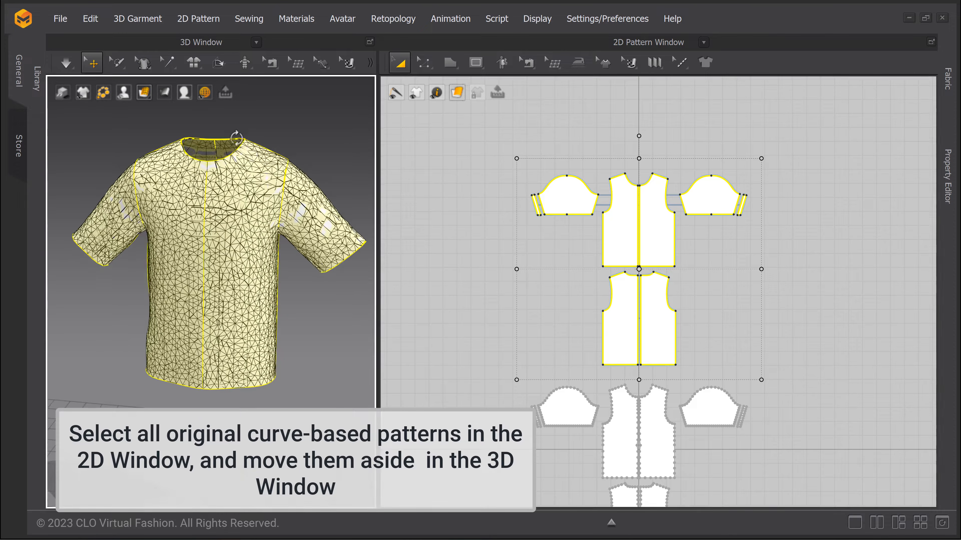
pyautogui.click(209, 147)
pyautogui.scroll(-2, 302, 138)
pyautogui.scroll(-2, 296, 141)
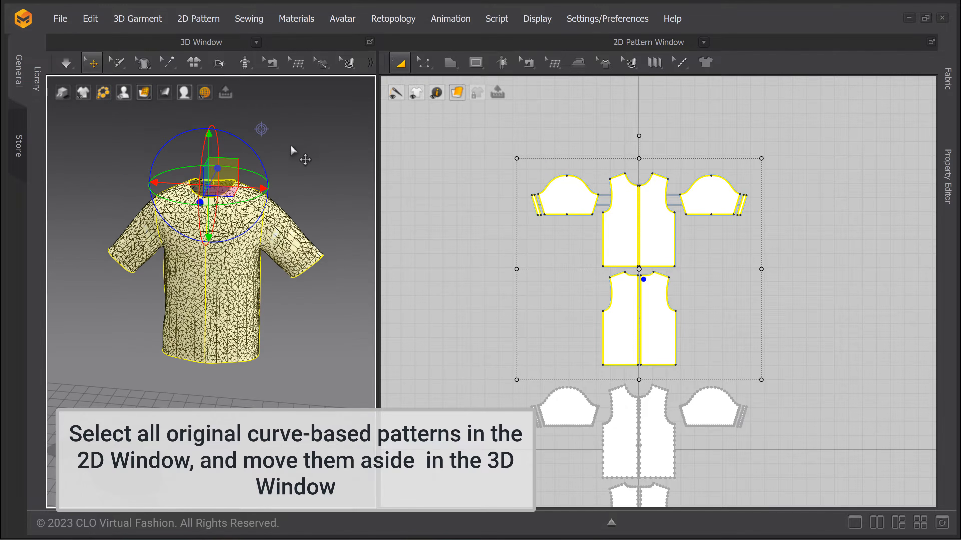
pyautogui.moveTo(292, 146); pyautogui.dragTo(363, 161, button='middle')
pyautogui.moveTo(319, 203); pyautogui.dragTo(115, 179)
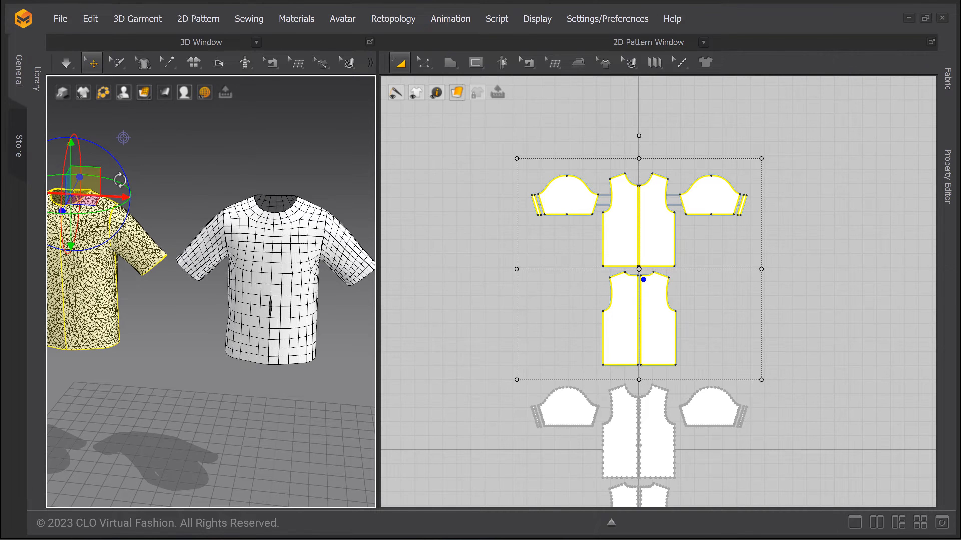
pyautogui.moveTo(197, 172); pyautogui.dragTo(212, 162, button='right')
pyautogui.moveTo(212, 165); pyautogui.dragTo(214, 168, button='middle')
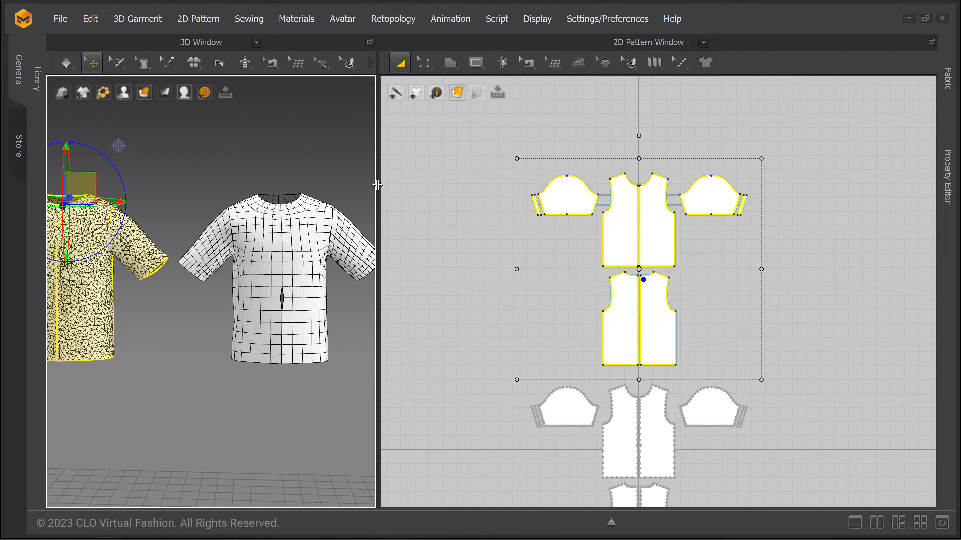
# Widen the 3D Window to fit both garments side by side and clear the pattern selection.
pyautogui.moveTo(377, 184); pyautogui.dragTo(662, 209)
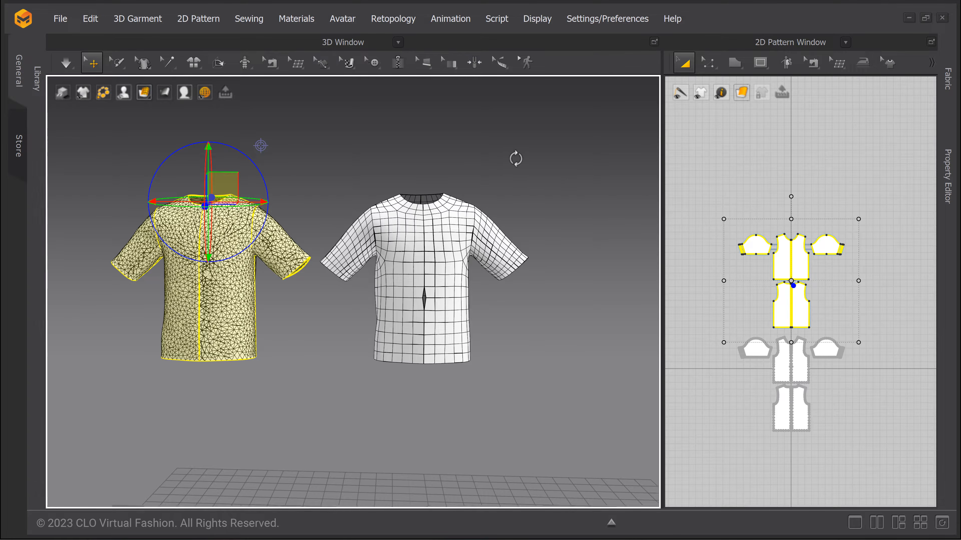
pyautogui.moveTo(516, 159); pyautogui.dragTo(524, 159, button='right')
pyautogui.moveTo(523, 160); pyautogui.dragTo(506, 142, button='middle')
pyautogui.scroll(4, 546, 178)
pyautogui.click(507, 142)
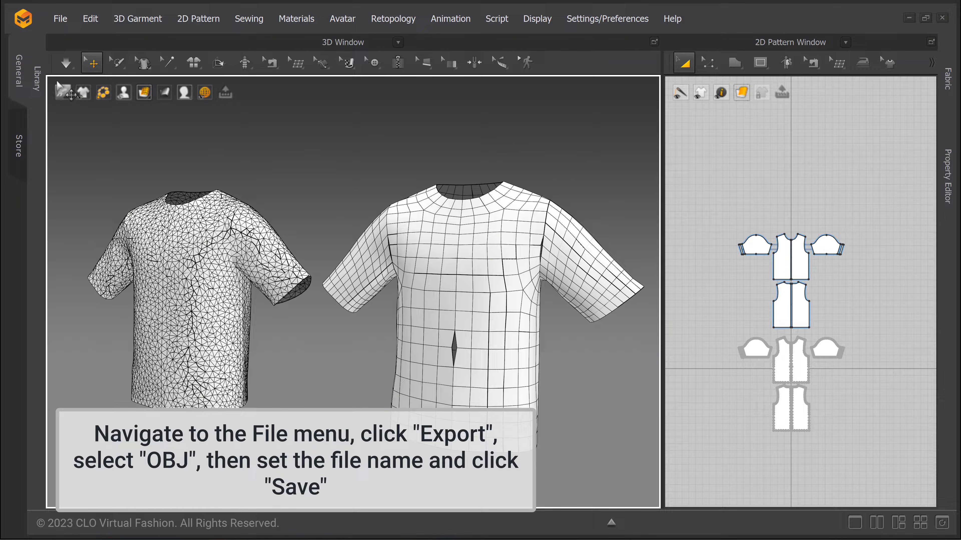
# Start an OBJ export of the garment, saving the file as Tshirt_Merge_01.obj.
pyautogui.click(60, 19)
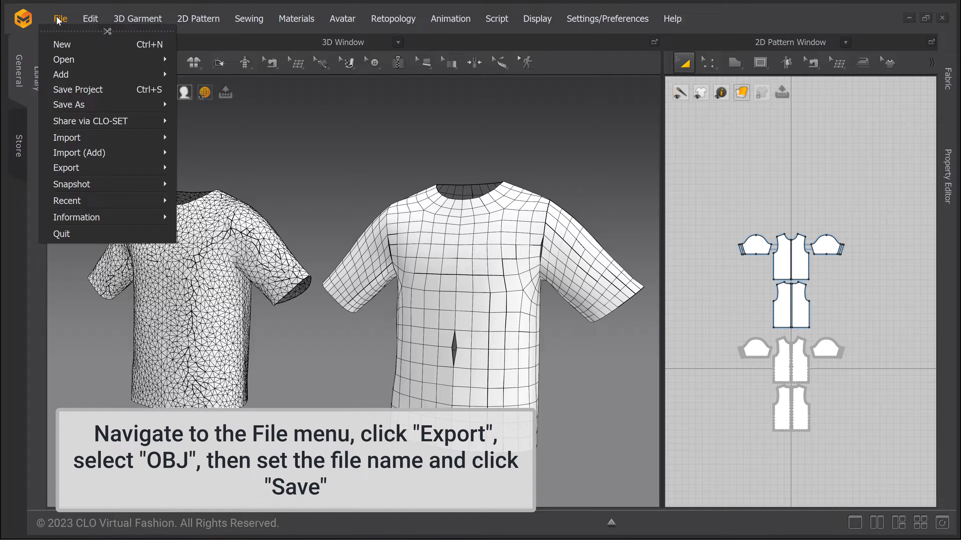
pyautogui.click(88, 167)
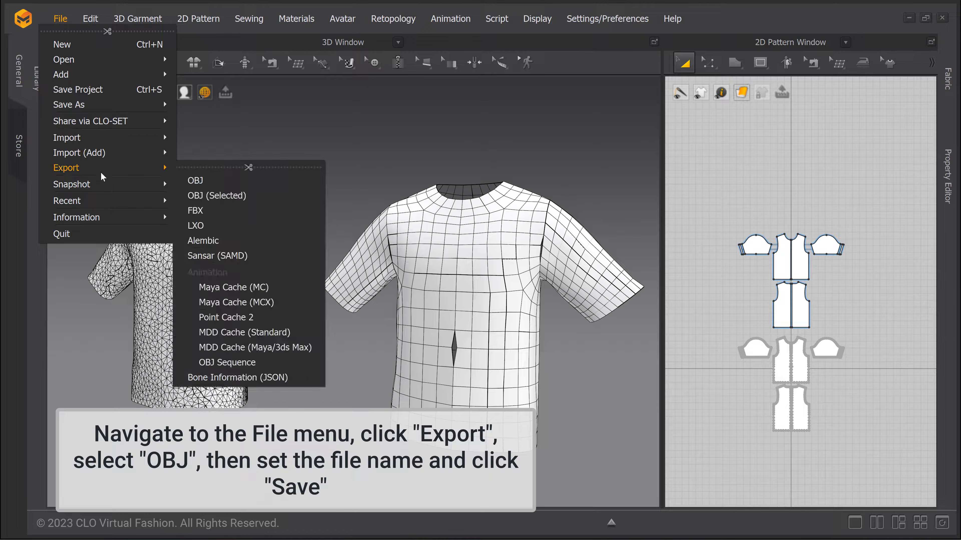
pyautogui.click(195, 180)
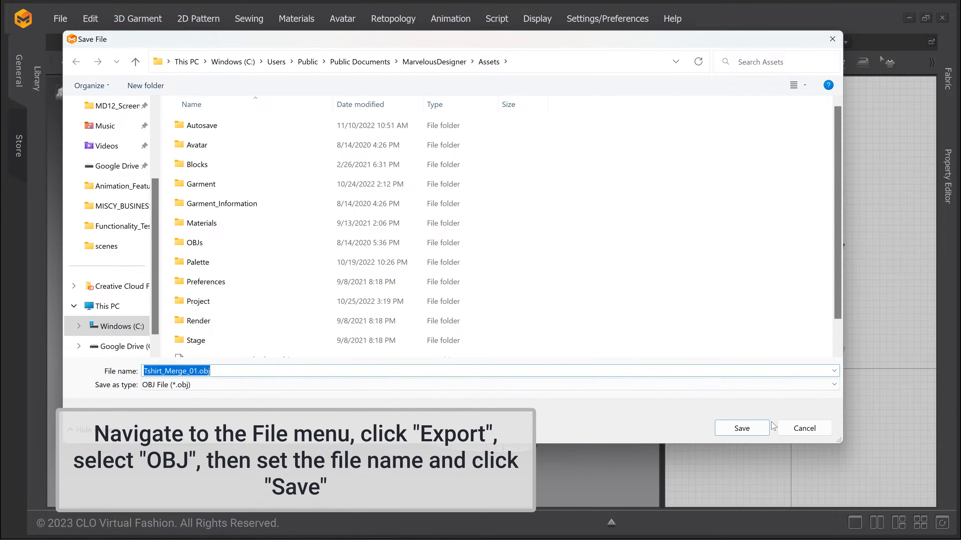
pyautogui.click(734, 430)
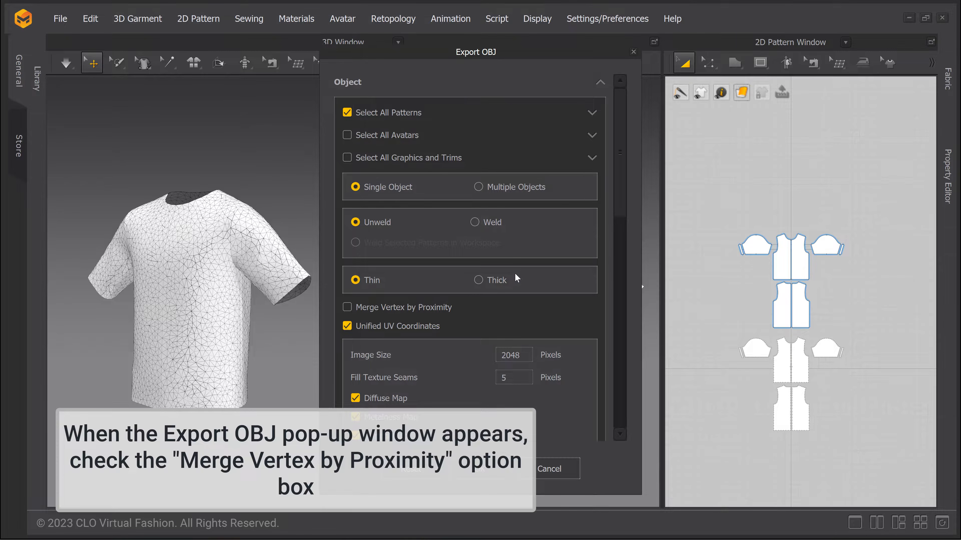
# Turn on Merge Vertex by Proximity and enlarge the export dialog so both T-shirts can be framed in the merge preview.
pyautogui.click(347, 307)
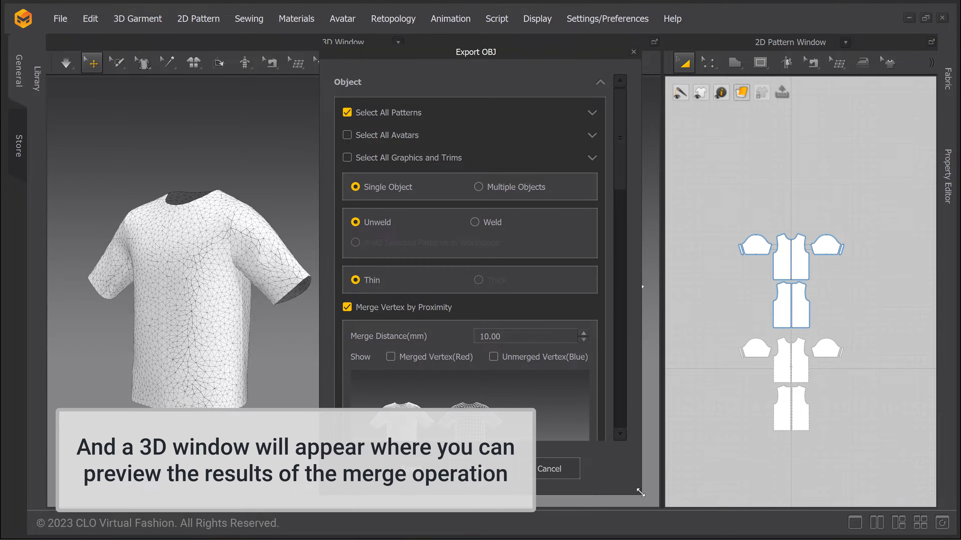
pyautogui.moveTo(641, 493); pyautogui.dragTo(863, 517)
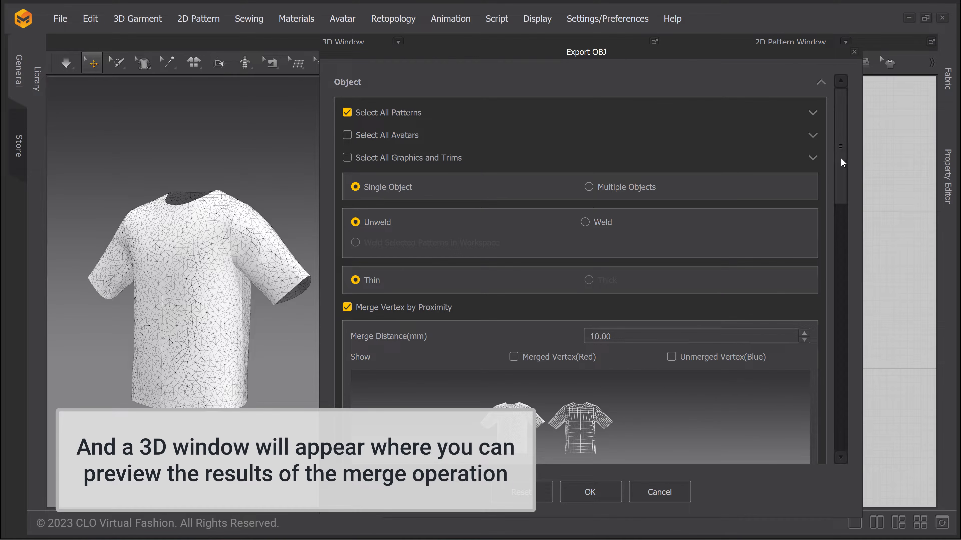
pyautogui.moveTo(841, 163); pyautogui.dragTo(842, 211)
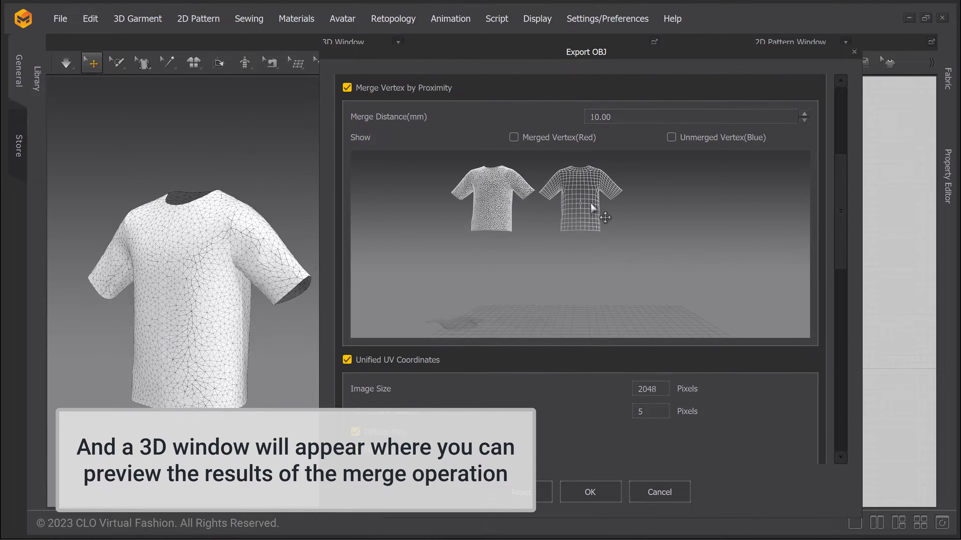
pyautogui.scroll(4, 597, 205)
pyautogui.moveTo(641, 196); pyautogui.dragTo(691, 244, button='middle')
pyautogui.scroll(2, 691, 244)
pyautogui.moveTo(691, 244); pyautogui.dragTo(674, 229, button='right')
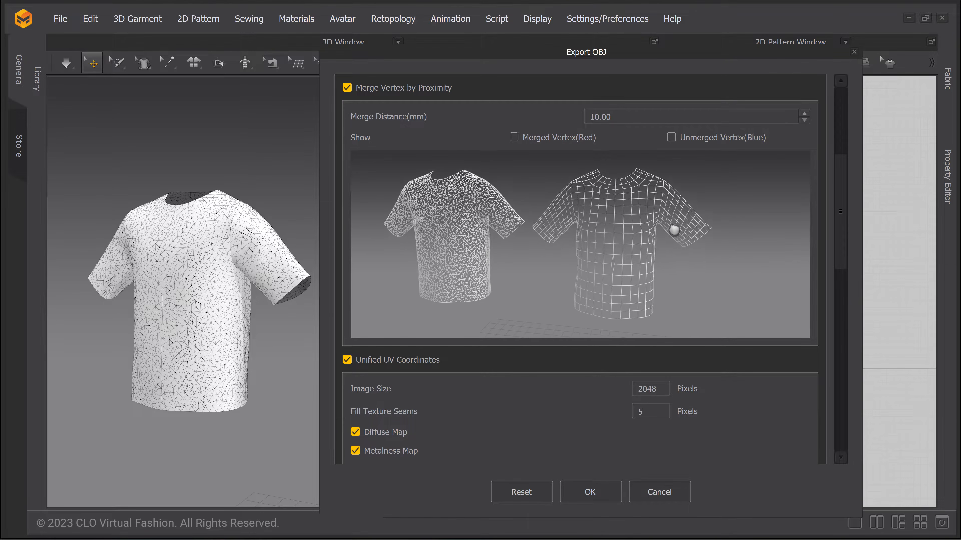
# Highlight merged vertices in red and unmerged vertices in blue, and examine the preview mesh for gaps along the seams.
pyautogui.click(515, 137)
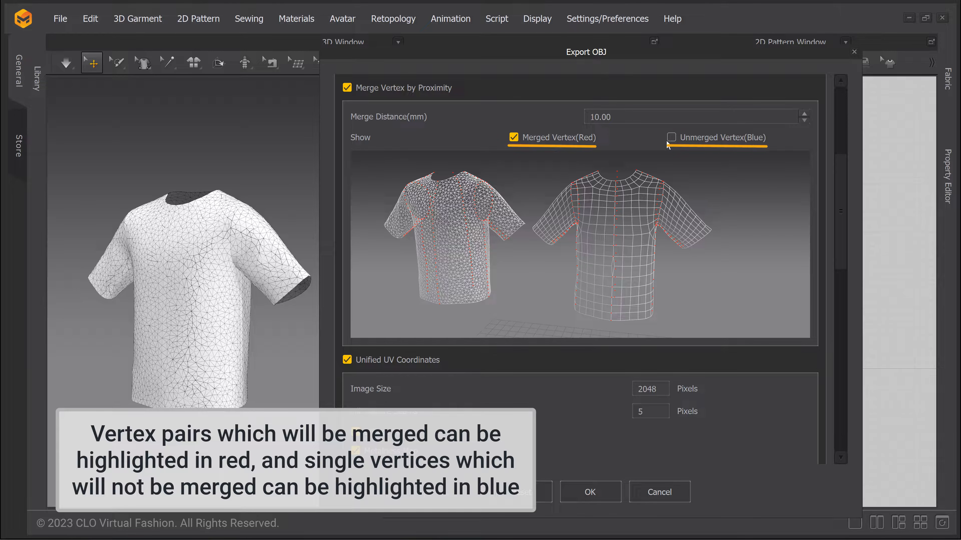
pyautogui.scroll(6, 666, 218)
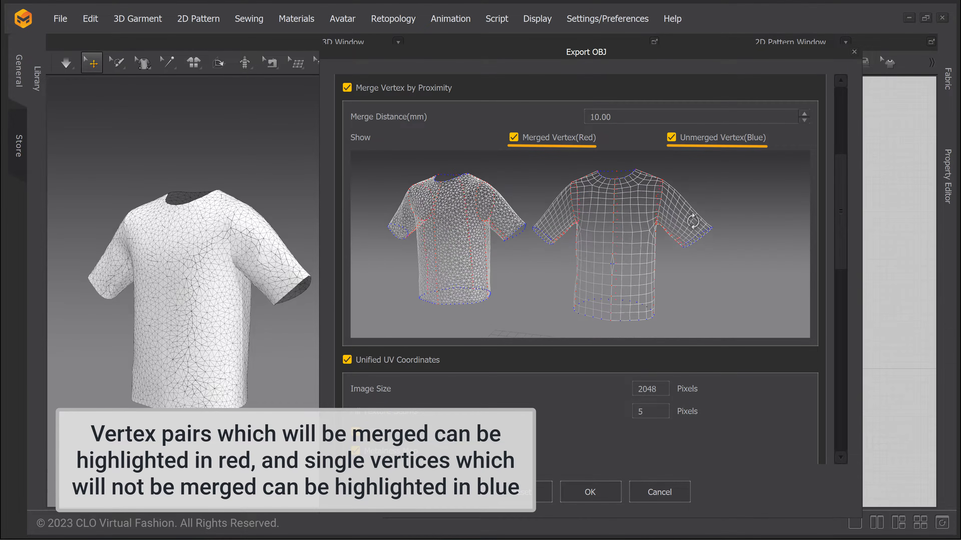
pyautogui.moveTo(562, 182); pyautogui.dragTo(621, 279, button='middle')
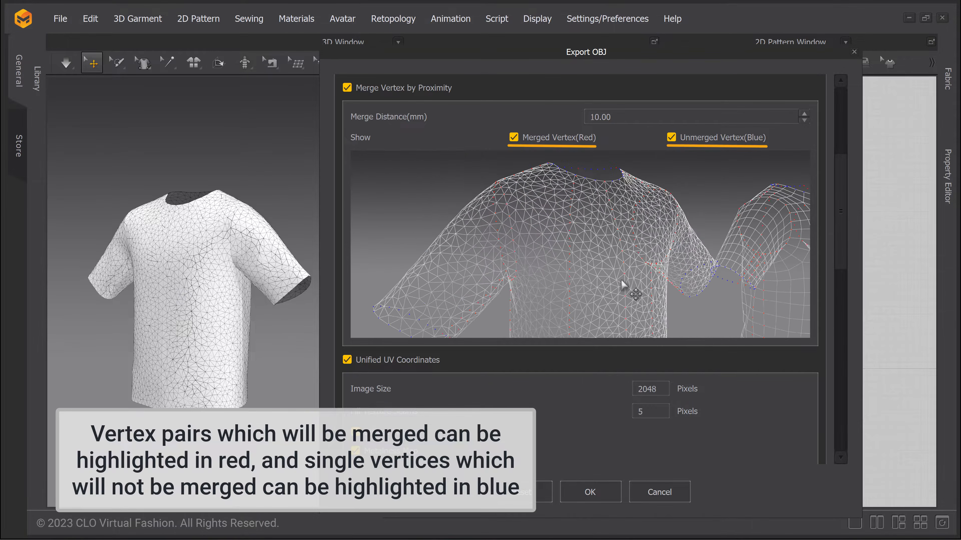
pyautogui.scroll(-5, 616, 213)
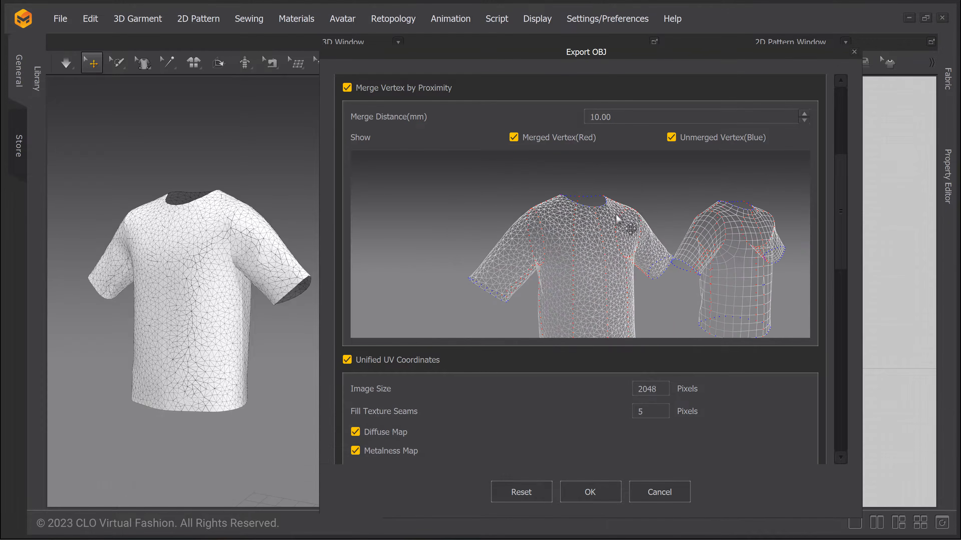
pyautogui.moveTo(618, 217); pyautogui.dragTo(542, 223, button='right')
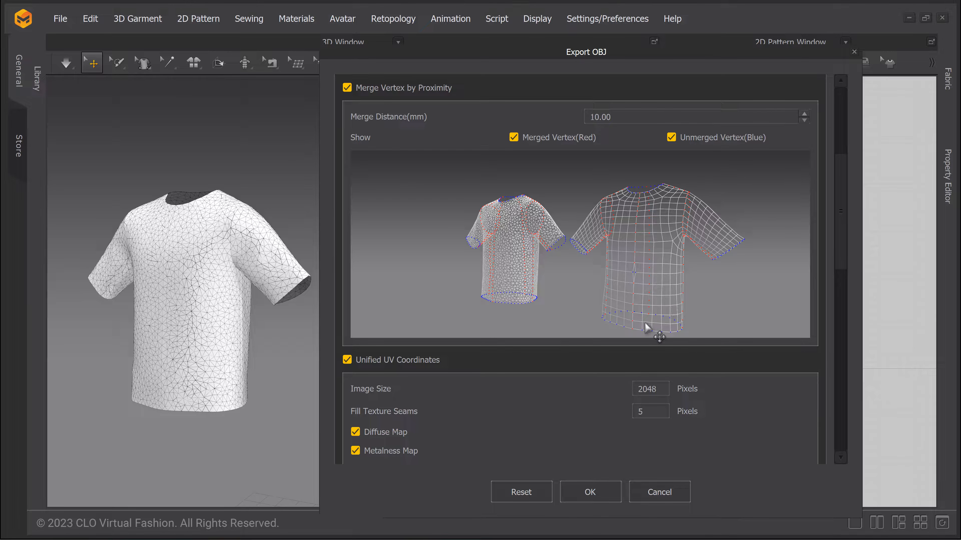
pyautogui.scroll(6, 637, 275)
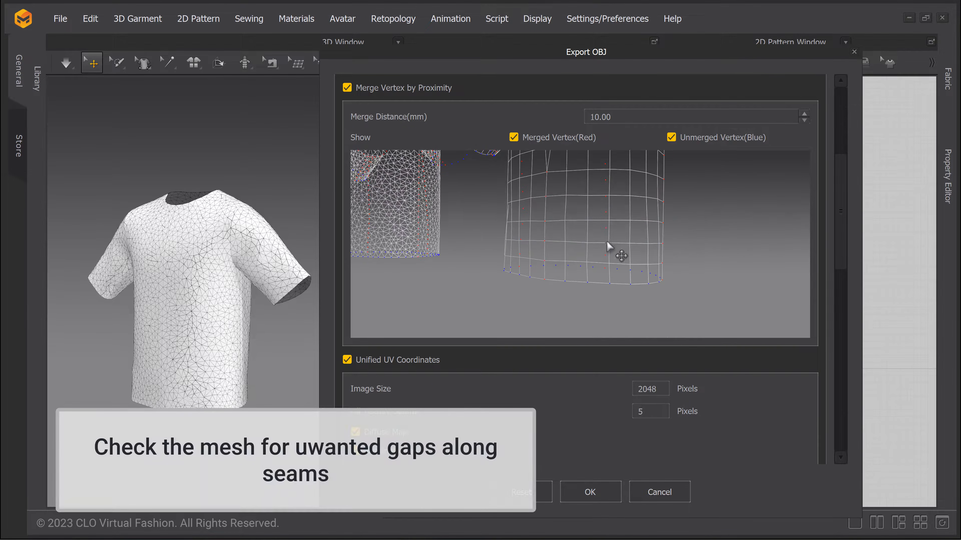
pyautogui.scroll(3, 570, 300)
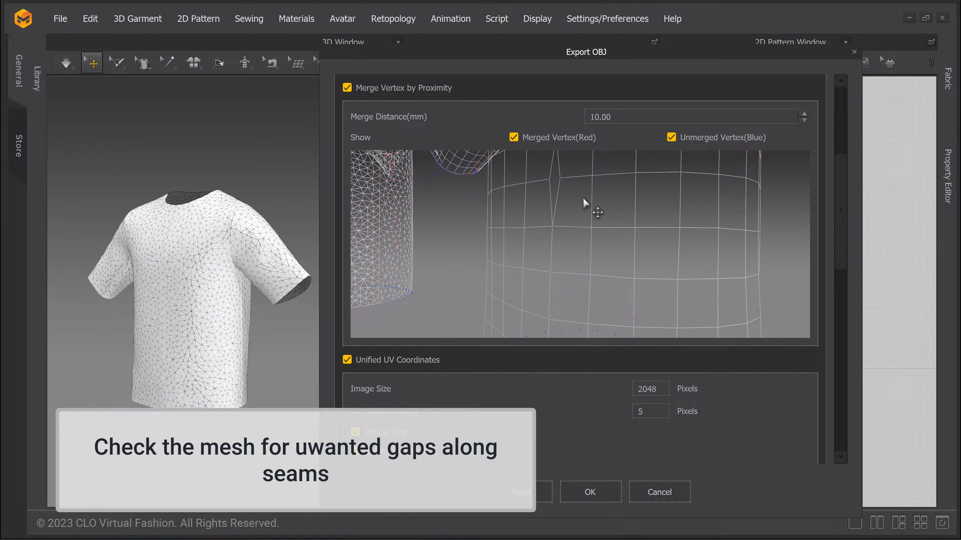
pyautogui.moveTo(582, 197); pyautogui.dragTo(610, 221, button='right')
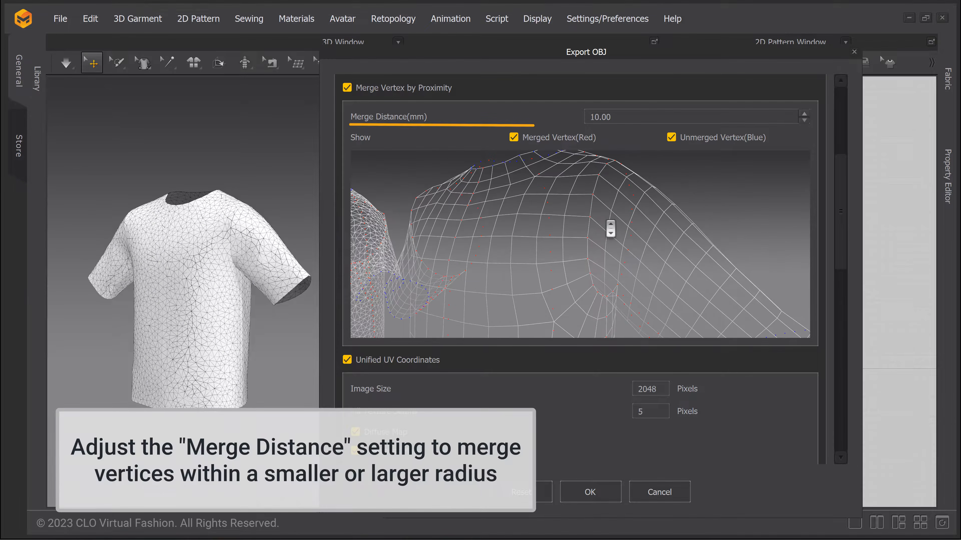
# Try Merge Distances of 2 mm and 5 mm on the armhole seam of the quad-mesh T-shirt.
pyautogui.click(805, 120)
pyautogui.click(805, 120)
pyautogui.click(805, 120)
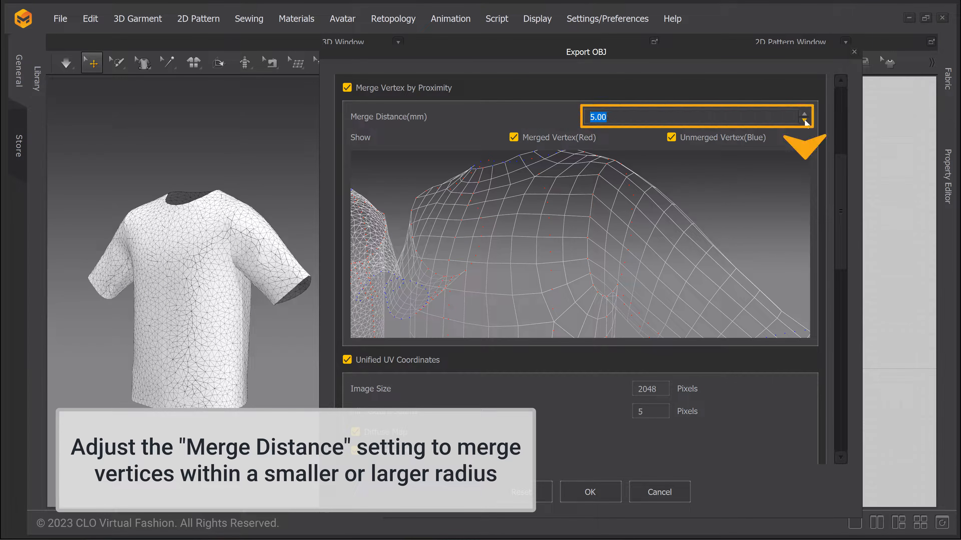
pyautogui.click(806, 120)
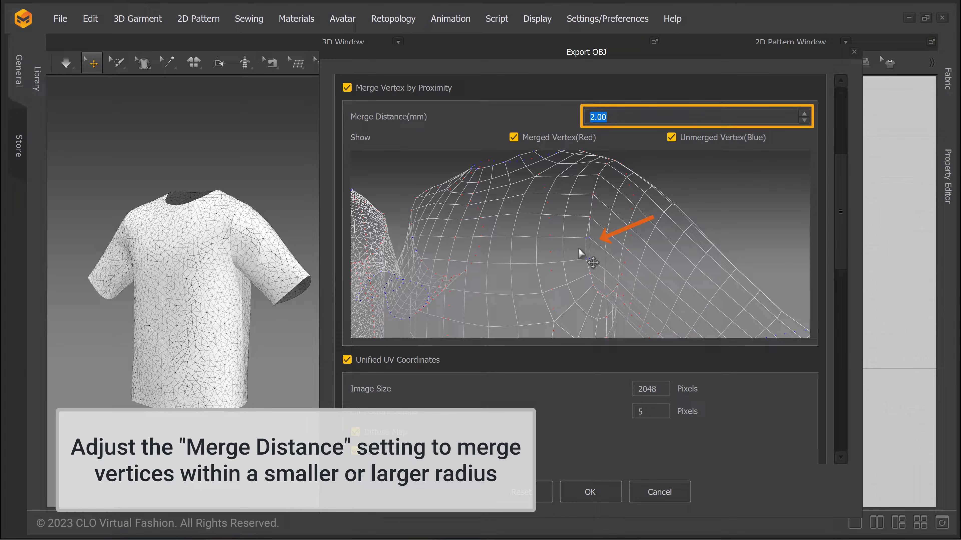
pyautogui.click(805, 113)
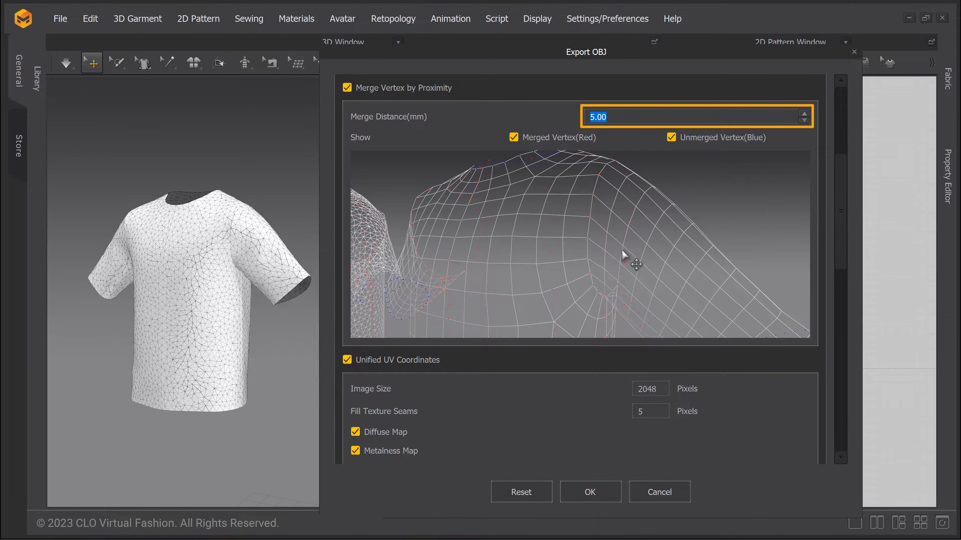
# Compare Merge Distances of 4 mm and 5 mm on a close-up of the armhole seam vertices.
pyautogui.scroll(5, 624, 249)
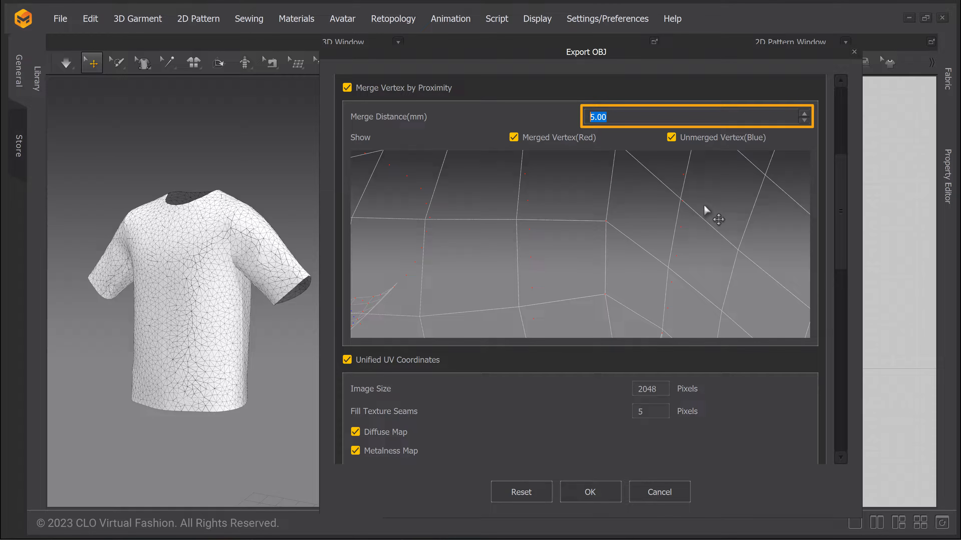
pyautogui.click(805, 121)
pyautogui.click(805, 121)
pyautogui.click(804, 113)
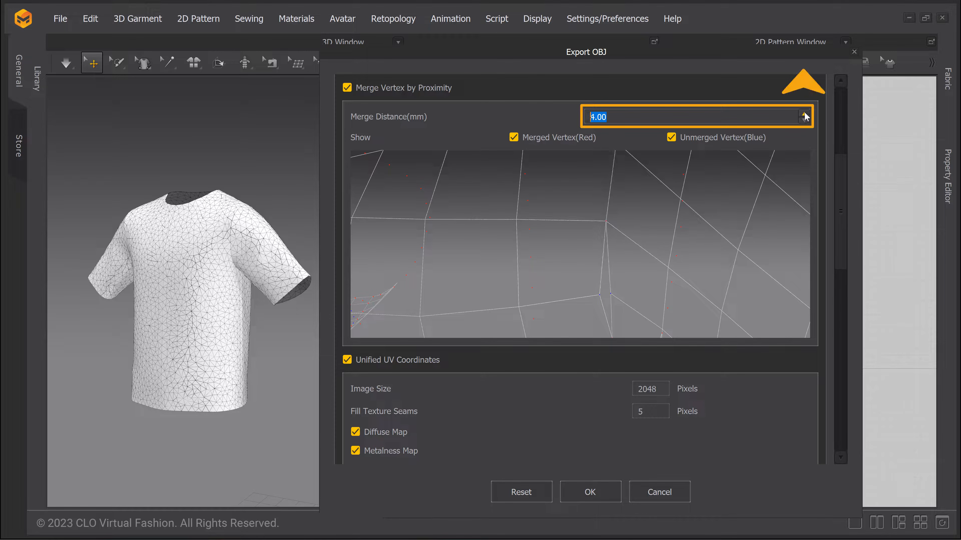
pyautogui.click(806, 114)
pyautogui.scroll(-5, 699, 325)
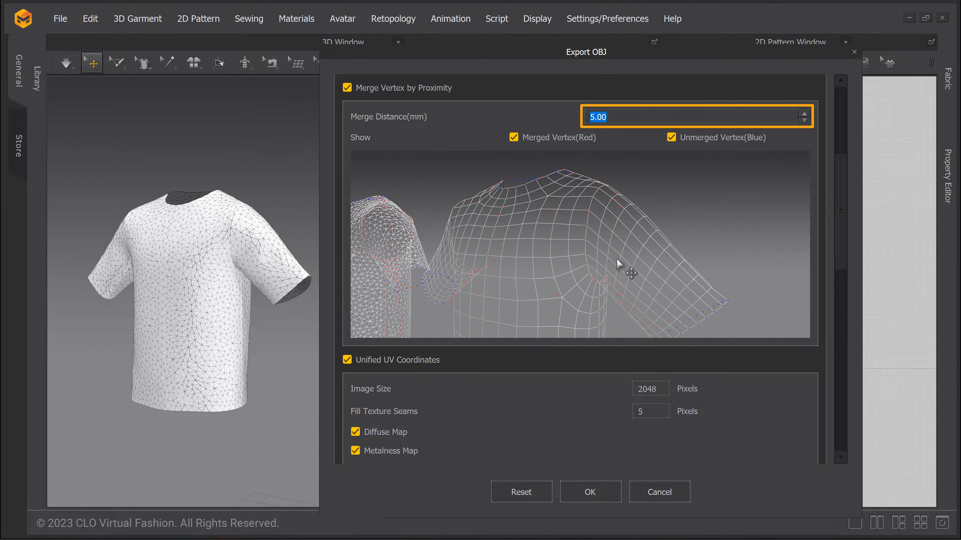
# Set the Merge Distance to 12 mm to close the gap at the front centre seam of the quad-mesh T-shirt.
pyautogui.moveTo(590, 254); pyautogui.dragTo(611, 272, button='right')
pyautogui.moveTo(611, 272); pyautogui.dragTo(563, 210, button='middle')
pyautogui.moveTo(612, 246); pyautogui.dragTo(637, 265, button='right')
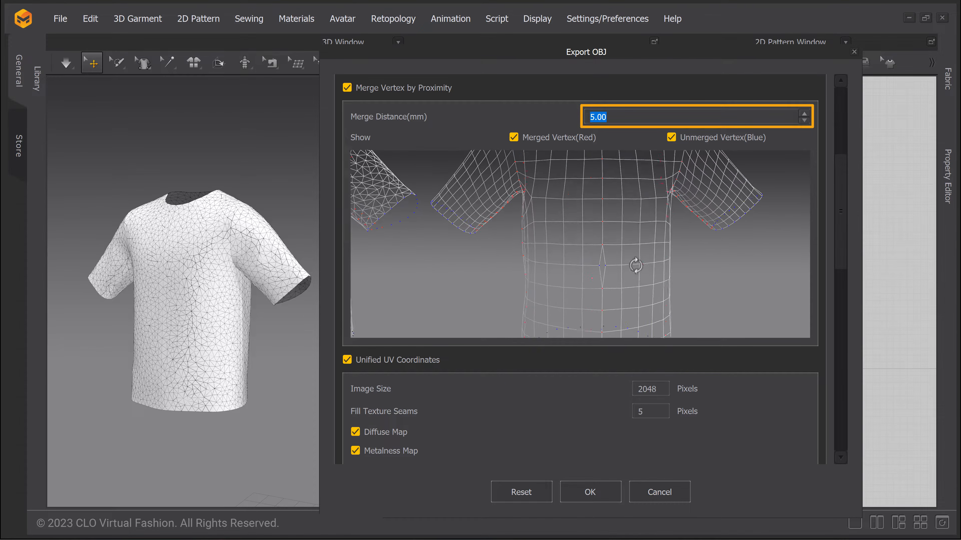
pyautogui.scroll(8, 608, 246)
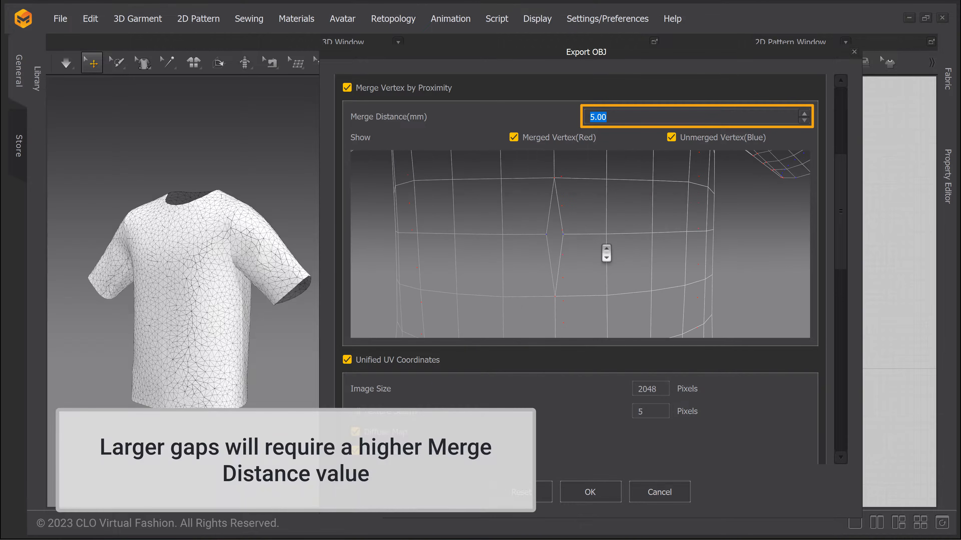
pyautogui.scroll(2, 607, 253)
pyautogui.moveTo(607, 253); pyautogui.dragTo(633, 232, button='middle')
pyautogui.scroll(-2, 634, 232)
pyautogui.moveTo(634, 232); pyautogui.dragTo(639, 236, button='right')
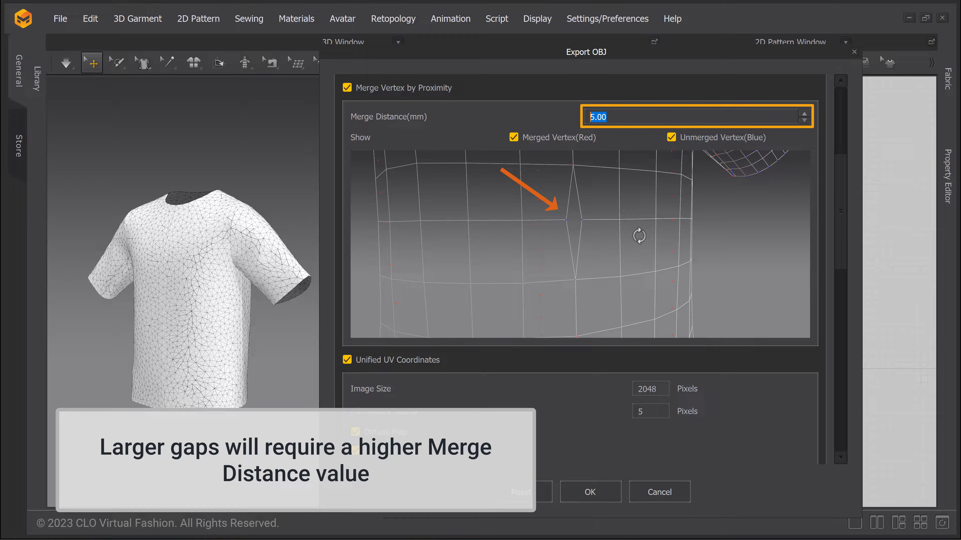
pyautogui.click(805, 113)
pyautogui.click(805, 114)
pyautogui.click(805, 114)
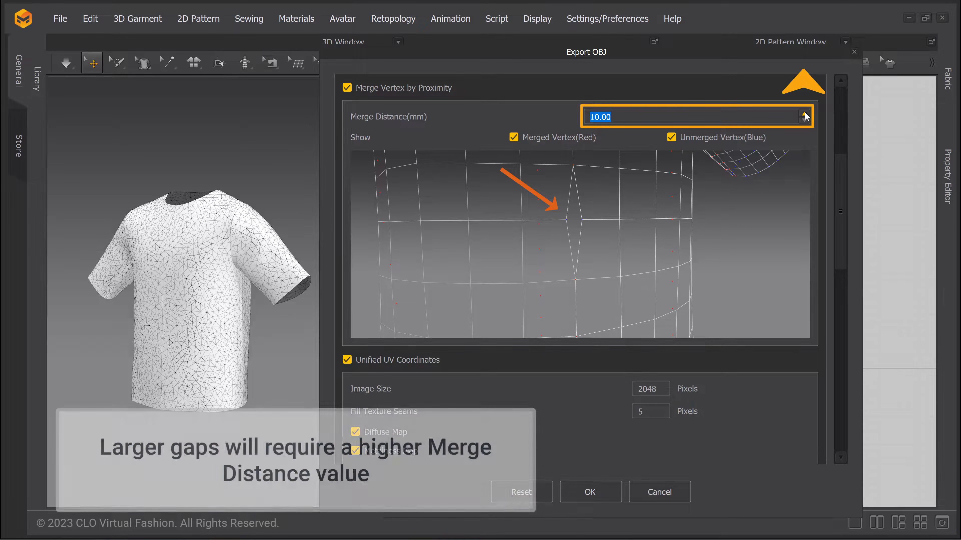
pyautogui.click(805, 114)
pyautogui.click(805, 114)
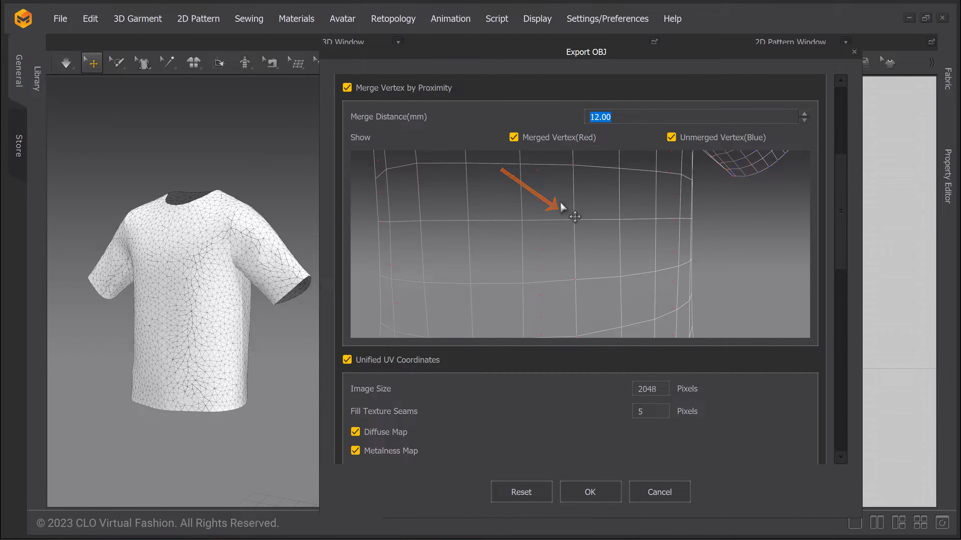
# Check both T-shirts in the merge preview and confirm the OBJ export.
pyautogui.scroll(-6, 715, 265)
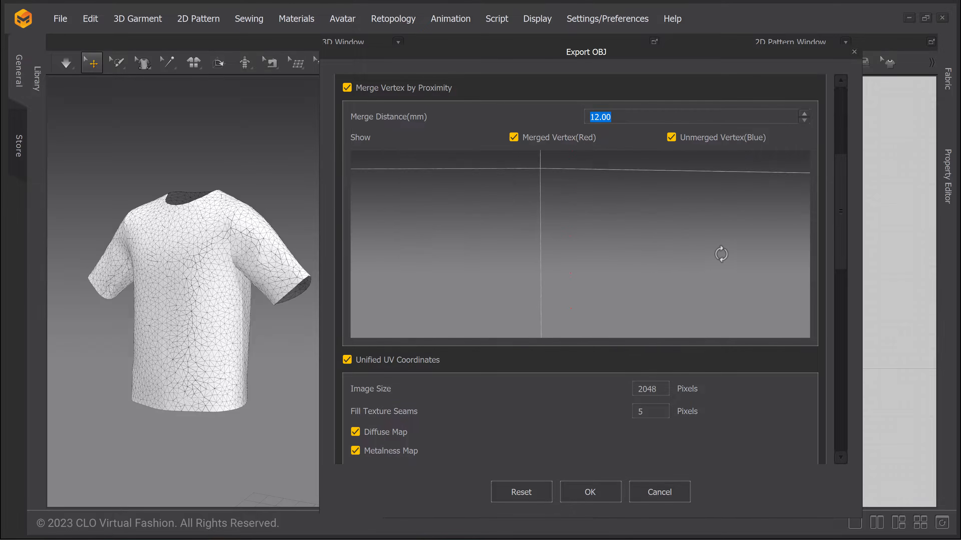
pyautogui.scroll(-5, 714, 265)
pyautogui.moveTo(705, 258); pyautogui.dragTo(694, 251, button='right')
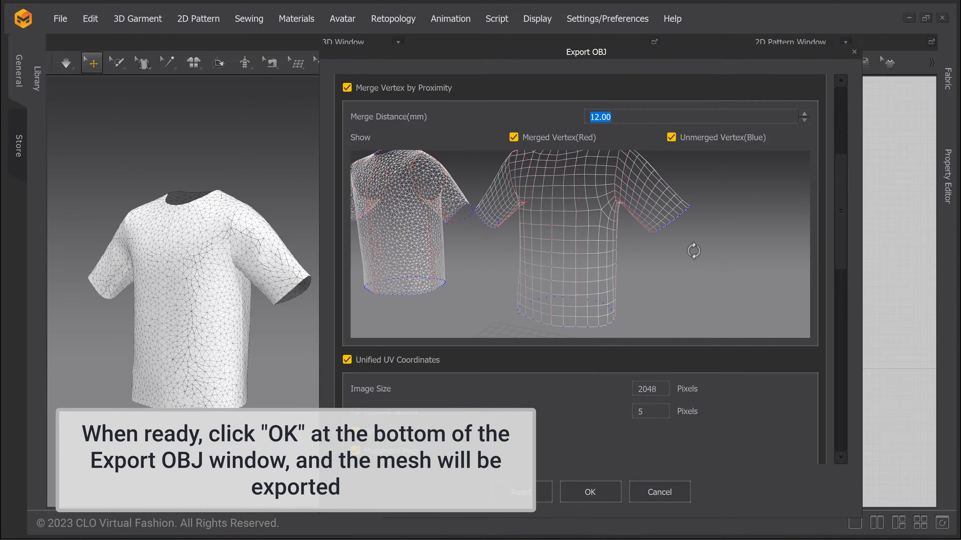
pyautogui.moveTo(677, 240); pyautogui.dragTo(706, 238, button='middle')
pyautogui.scroll(-2, 706, 240)
pyautogui.moveTo(683, 227); pyautogui.dragTo(686, 227, button='right')
pyautogui.moveTo(686, 227); pyautogui.dragTo(698, 230, button='middle')
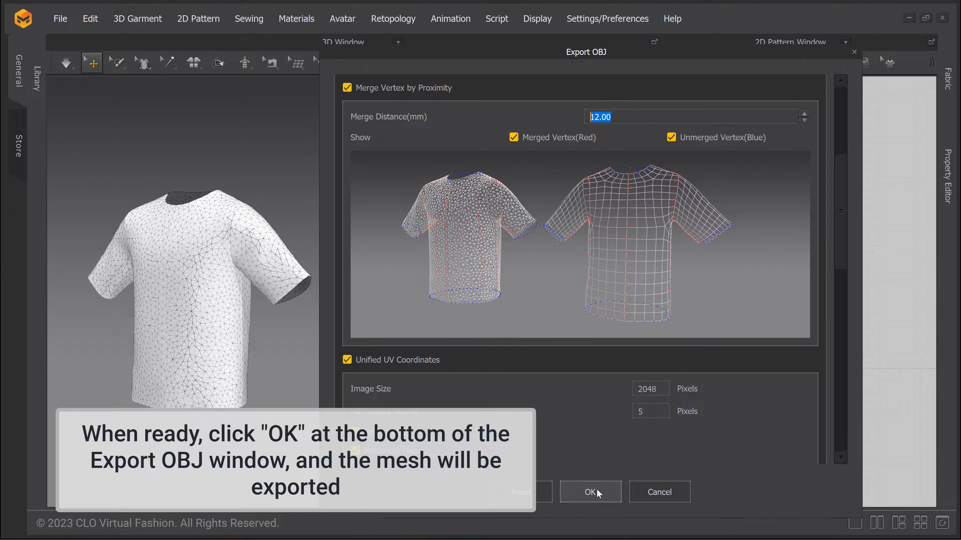
pyautogui.click(591, 492)
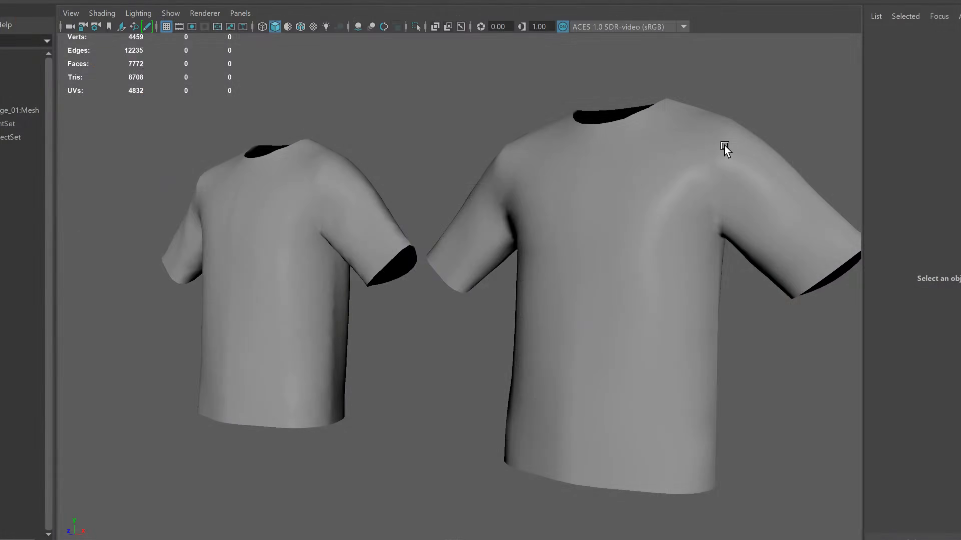
# Switch to Maya, select the imported Tshirt_Merge_01 mesh, and shift a front centre vertex sideways to test the merged seam.
pyautogui.click(698, 128)
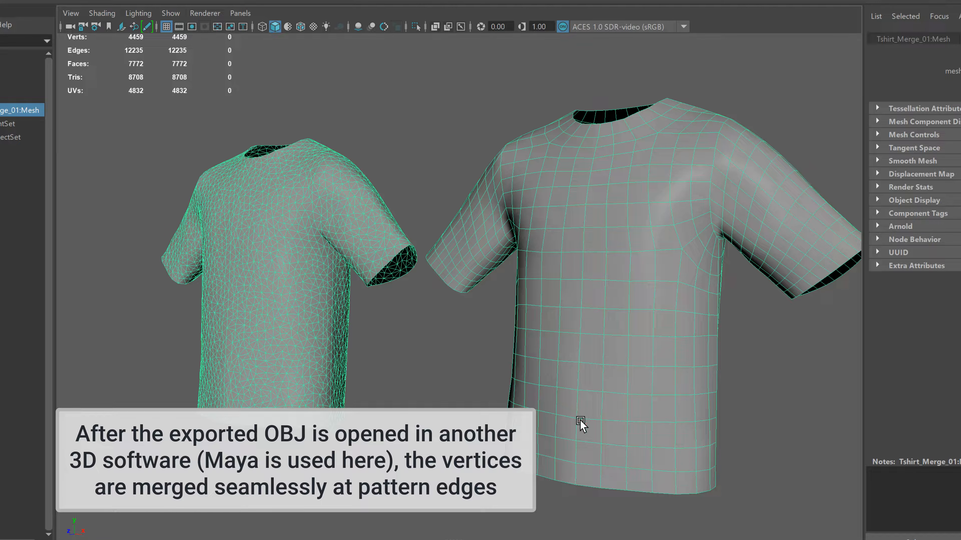
pyautogui.moveTo(586, 331); pyautogui.dragTo(508, 245, button='right')
pyautogui.click(569, 331)
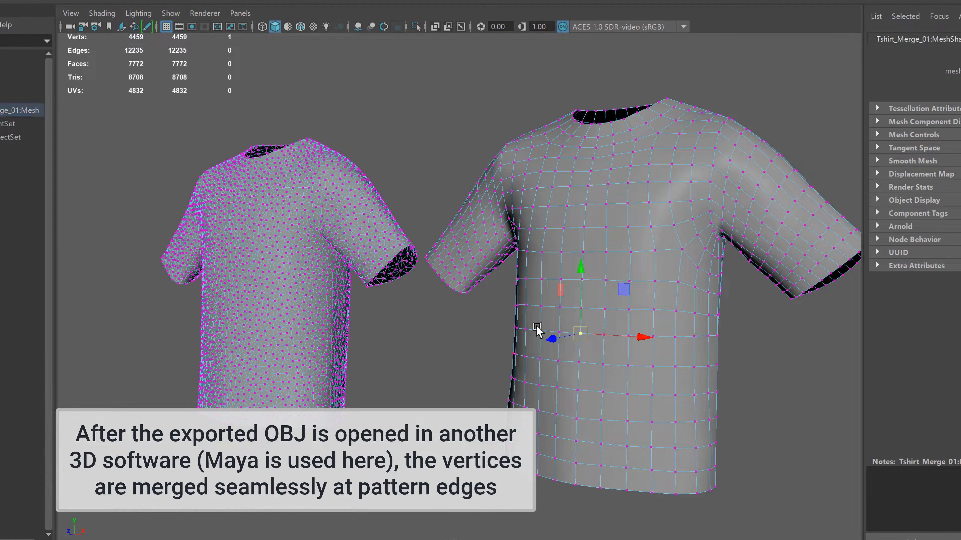
pyautogui.moveTo(579, 335); pyautogui.dragTo(569, 333)
pyautogui.click(791, 380)
# Switch the mesh to face selection and move one face beside the front centre seam sideways to test the connection.
pyautogui.click(592, 316)
pyautogui.moveTo(592, 316); pyautogui.dragTo(592, 287, button='right')
pyautogui.click(592, 338)
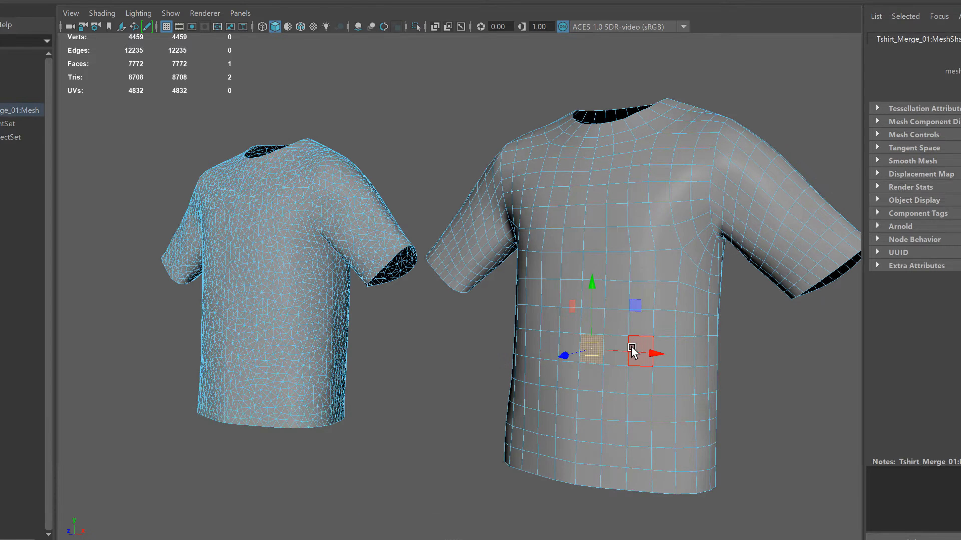
pyautogui.click(660, 355)
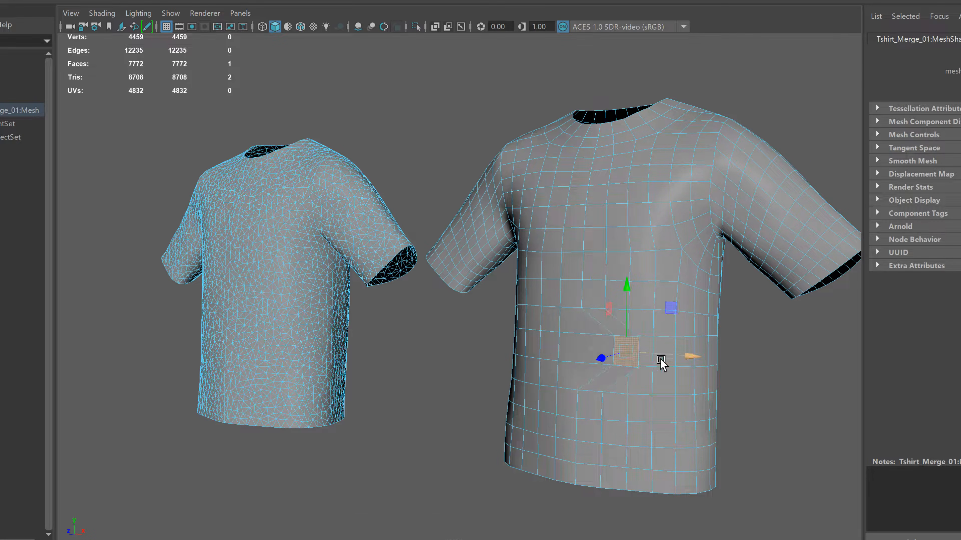
# Select a face near the shoulder and armhole seam of the quad-mesh T-shirt and shift it slightly sideways to test the connection.
pyautogui.click(700, 175)
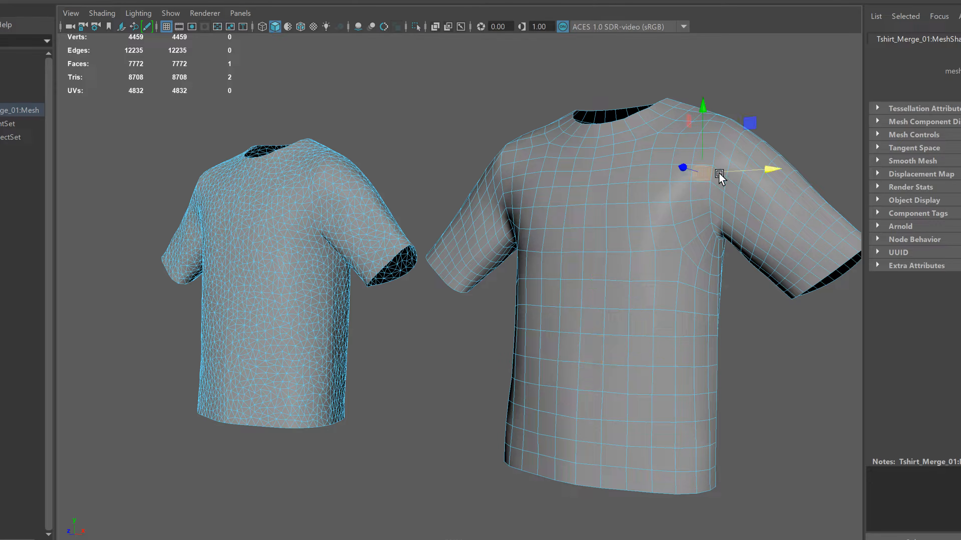
pyautogui.moveTo(714, 165); pyautogui.dragTo(702, 166)
# Select four neighbouring triangular faces along the front centre seam of the original T-shirt to check the merged edge, and clear the selection.
pyautogui.keyDown('alt'); pyautogui.moveTo(787, 309); pyautogui.dragTo(705, 244); pyautogui.keyUp('alt')
pyautogui.keyDown('alt'); pyautogui.moveTo(491, 269); pyautogui.dragTo(679, 333, button='right'); pyautogui.keyUp('alt')
pyautogui.keyDown('alt'); pyautogui.moveTo(396, 328); pyautogui.dragTo(503, 321, button='right'); pyautogui.keyUp('alt')
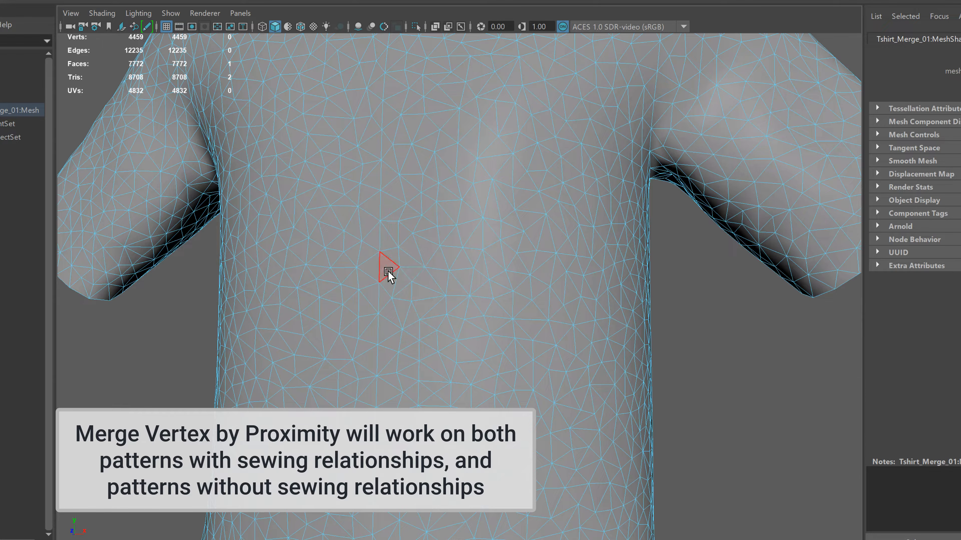
pyautogui.click(389, 272)
pyautogui.keyDown('shift'); pyautogui.click(391, 284); pyautogui.keyUp('shift')
pyautogui.keyDown('shift'); pyautogui.click(385, 296); pyautogui.keyUp('shift')
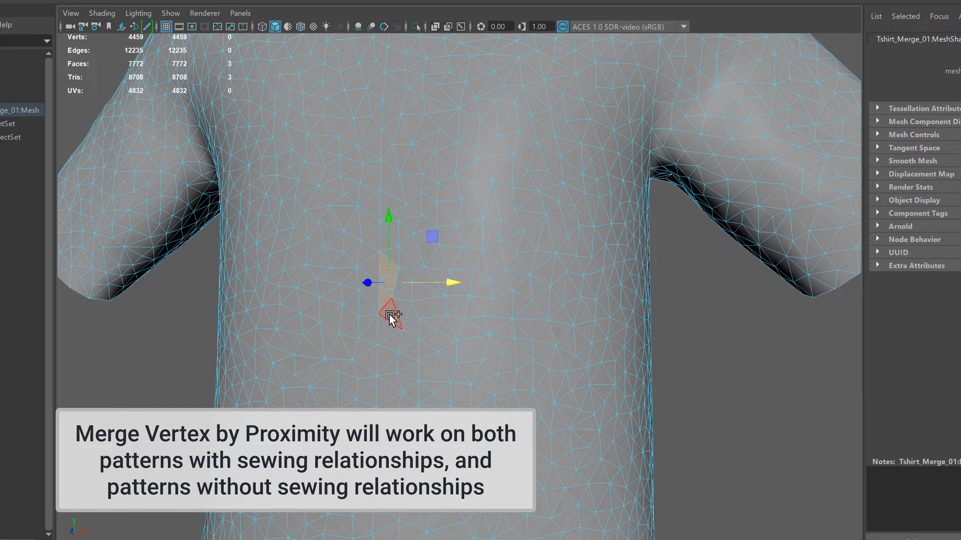
pyautogui.keyDown('shift'); pyautogui.click(389, 313); pyautogui.keyUp('shift')
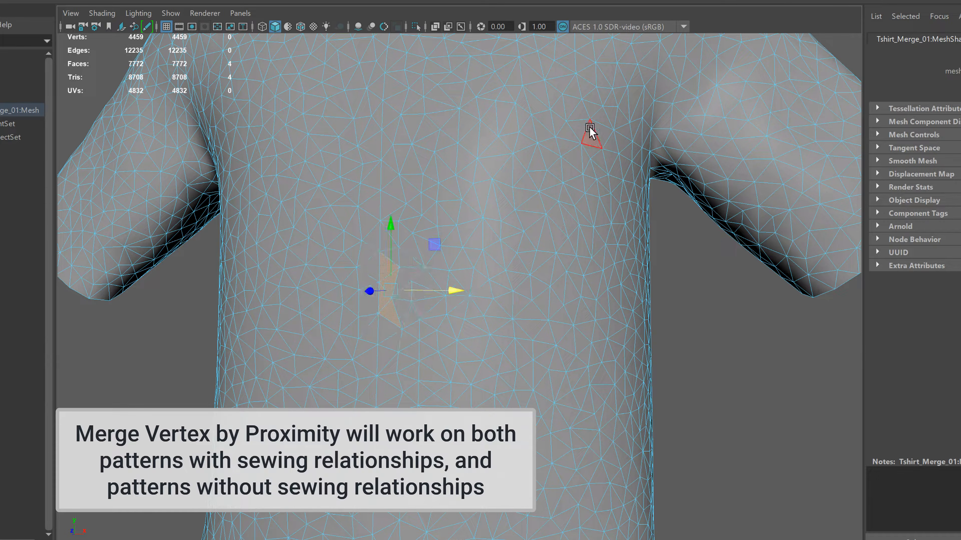
pyautogui.hotkey('alt', 'space')
pyautogui.keyDown('alt'); pyautogui.moveTo(666, 129); pyautogui.dragTo(697, 242); pyautogui.keyUp('alt')
pyautogui.click(697, 242)
# Select eleven faces along the armhole seam of the triangulated T-shirt, test moving them sideways, undo the move and deselect them.
pyautogui.keyDown('alt'); pyautogui.moveTo(674, 149); pyautogui.dragTo(481, 230); pyautogui.keyUp('alt')
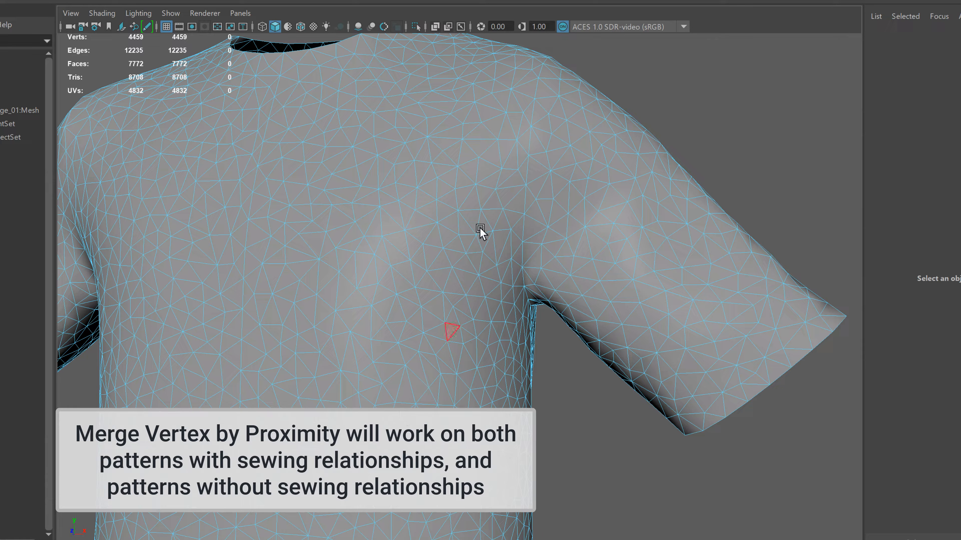
pyautogui.click(536, 144)
pyautogui.keyDown('shift'); pyautogui.click(542, 158); pyautogui.keyUp('shift')
pyautogui.keyDown('shift'); pyautogui.click(539, 171); pyautogui.keyUp('shift')
pyautogui.keyDown('shift'); pyautogui.click(540, 181); pyautogui.keyUp('shift')
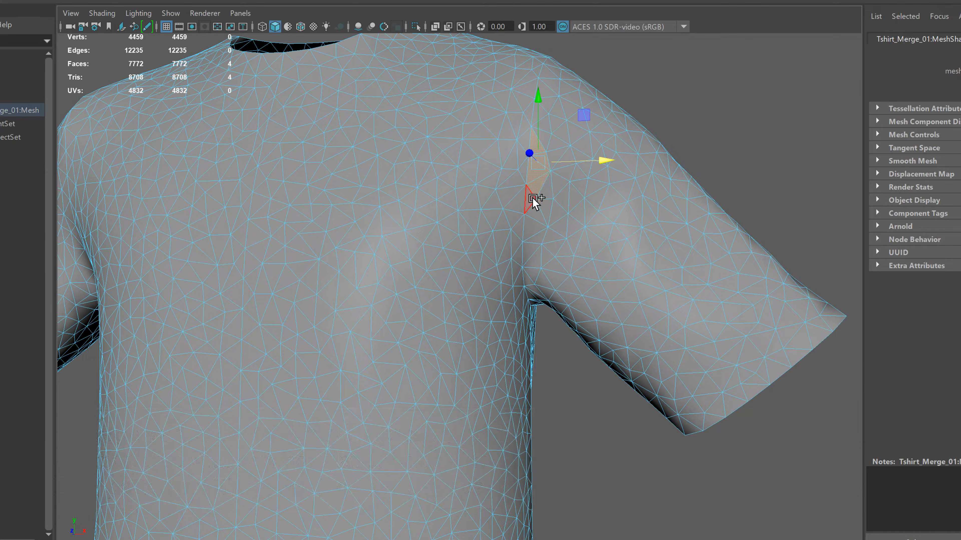
pyautogui.keyDown('shift'); pyautogui.click(532, 197); pyautogui.keyUp('shift')
pyautogui.keyDown('shift'); pyautogui.click(537, 210); pyautogui.keyUp('shift')
pyautogui.keyDown('shift'); pyautogui.click(543, 207); pyautogui.keyUp('shift')
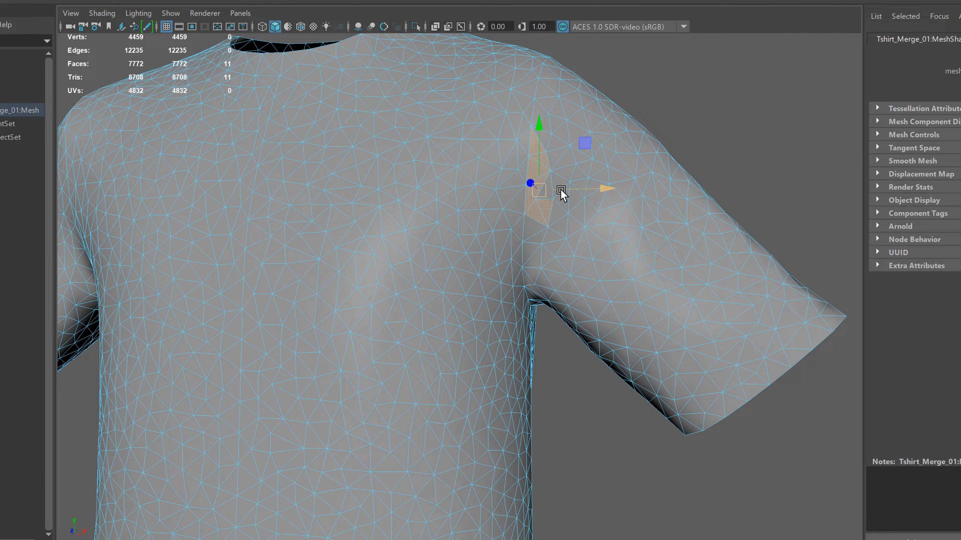
pyautogui.moveTo(561, 189); pyautogui.dragTo(629, 192)
pyautogui.hotkey('ctrl', 'z')
pyautogui.click(627, 403)
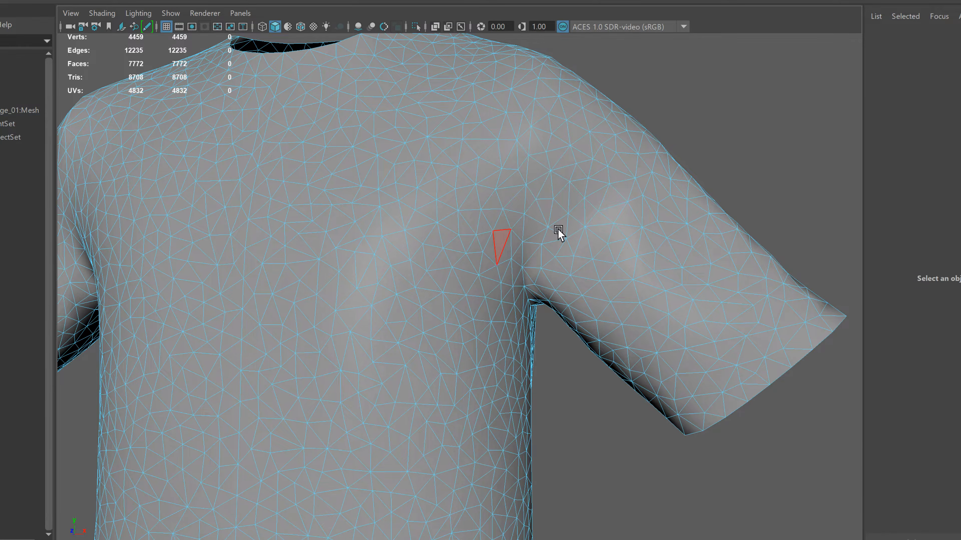
pyautogui.scroll(-8, 451, 231)
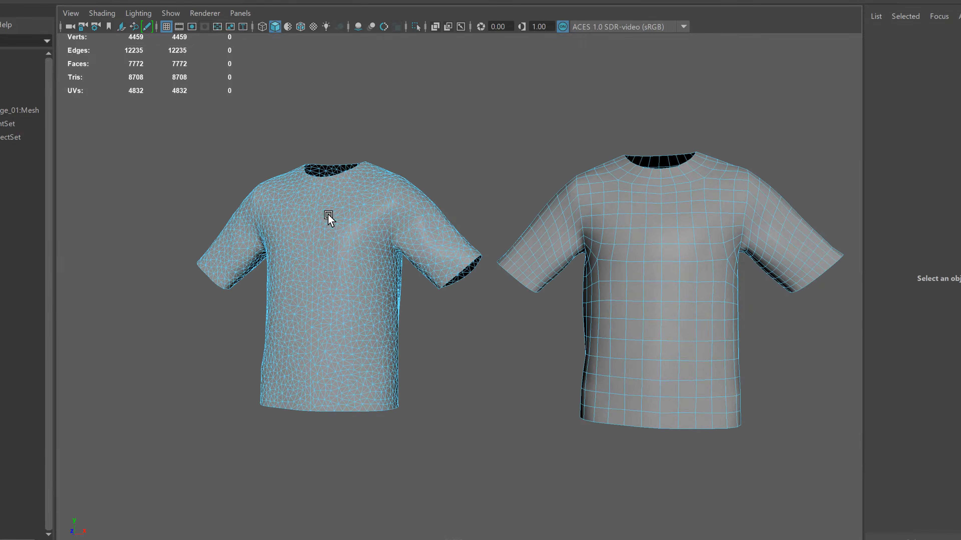